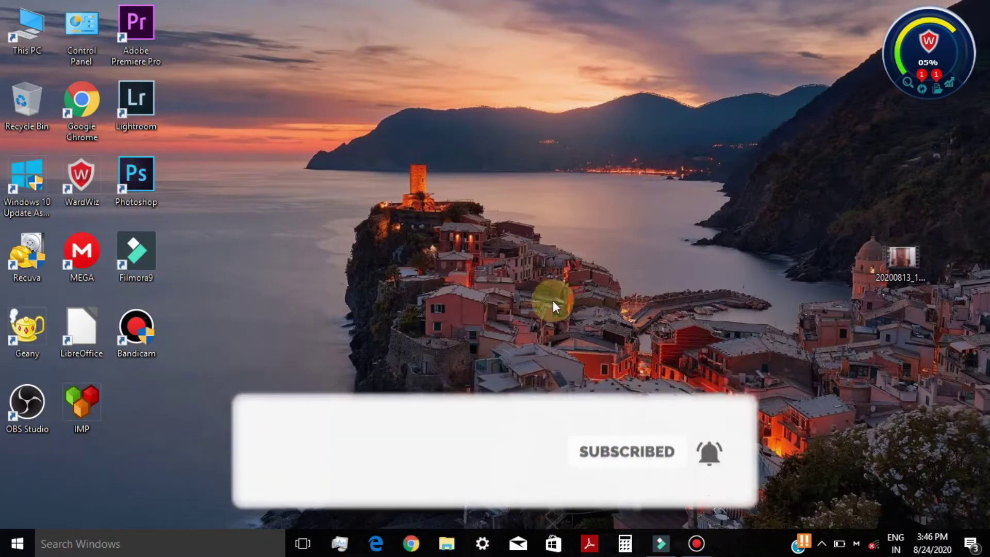
Step: Switch to Filmora9 and import the video 20200813_164655 into the project media
click(652, 540)
click(324, 190)
click(294, 129)
click(368, 324)
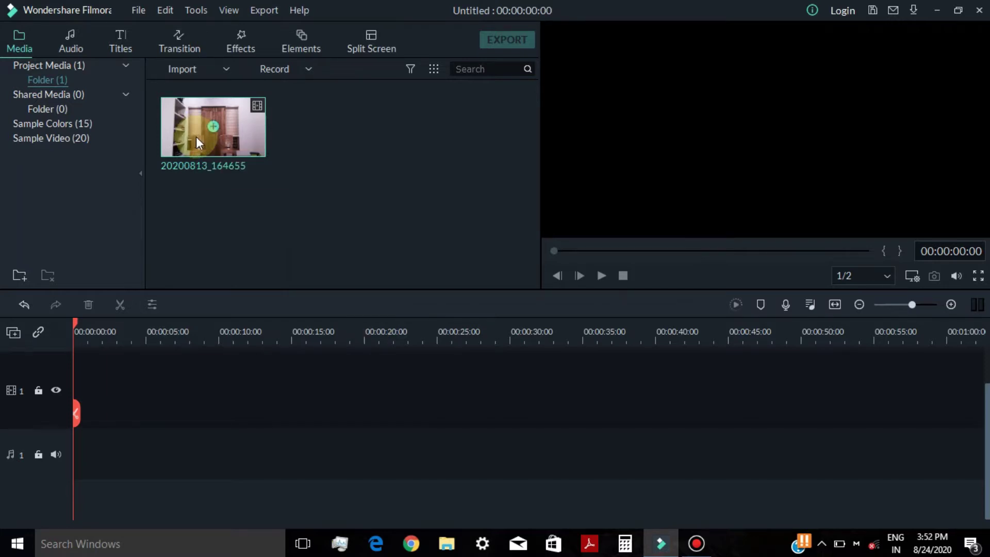
Step: Preview the clip 20200813_164655 and mark the start of the first take at 00:10:45:00
click(196, 138)
click(600, 276)
drag(555, 251, 796, 236)
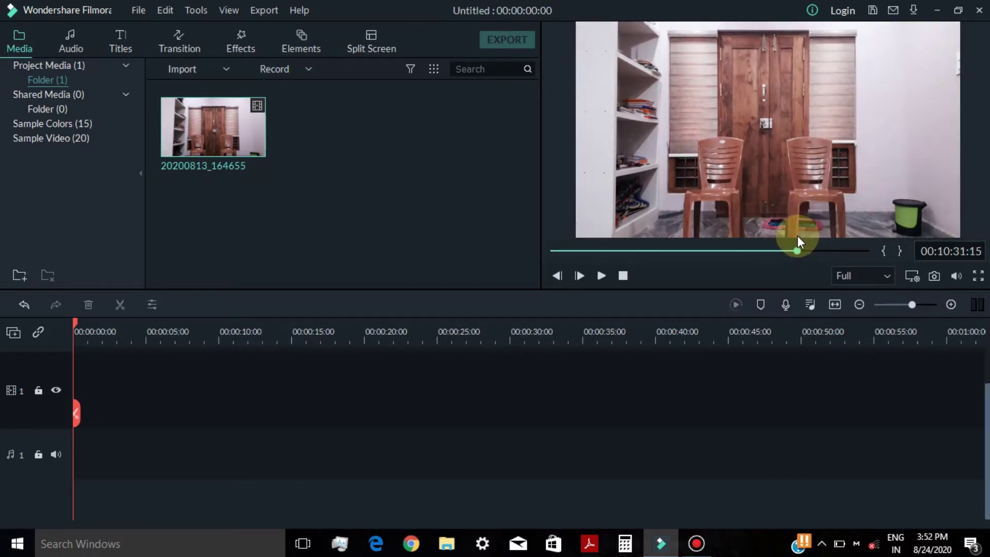
click(885, 251)
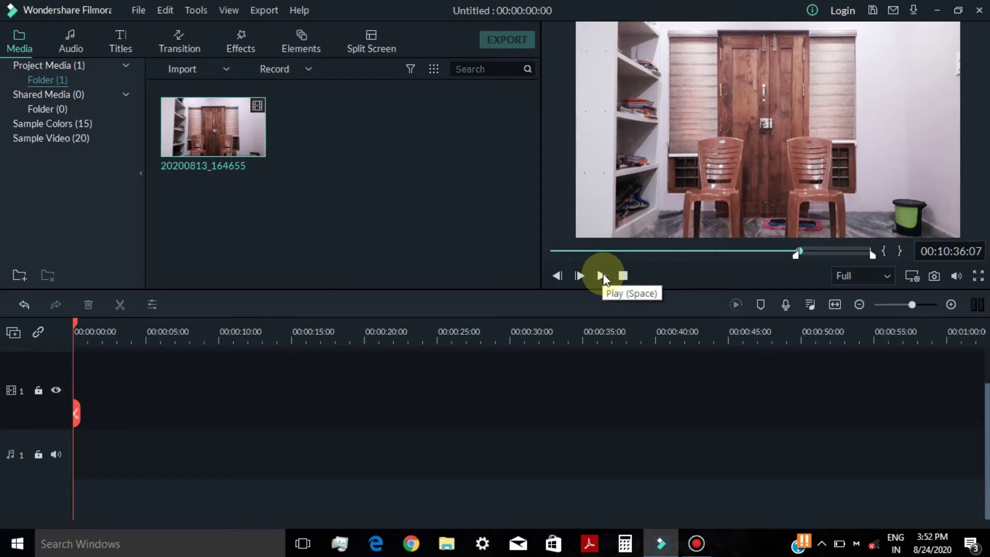
click(602, 274)
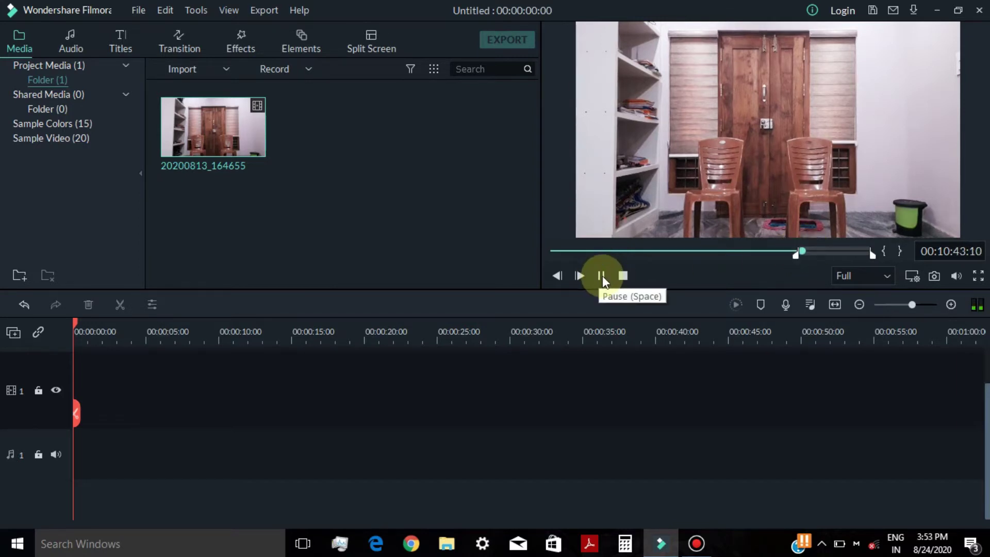
click(602, 276)
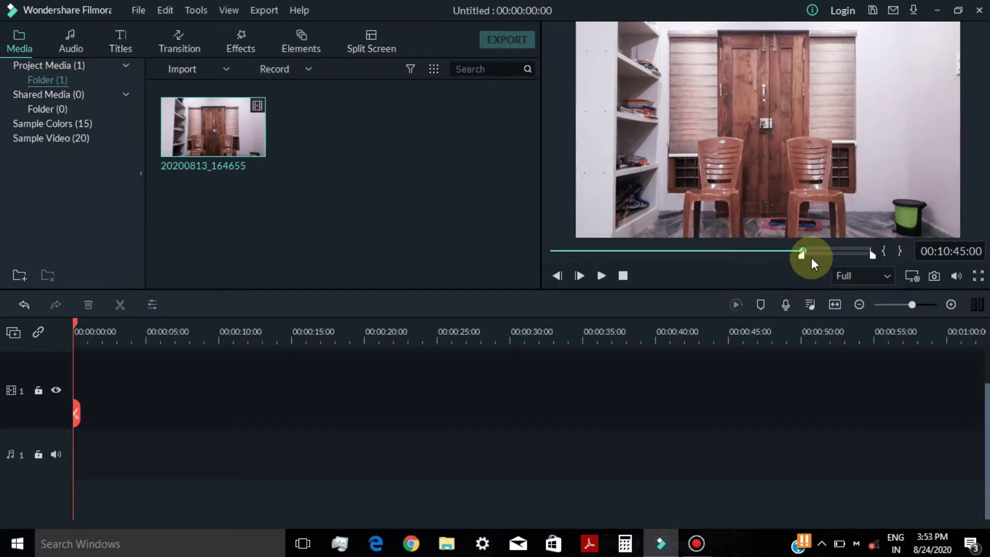
Step: Mark the first take's end at about 00:11:08 and add the range to the timeline, keeping the 1920 x 1080 25fps project settings
mouse_move(813, 249)
mouse_down()
mouse_move(823, 252)
mouse_move(812, 251)
mouse_up()
click(601, 276)
click(598, 274)
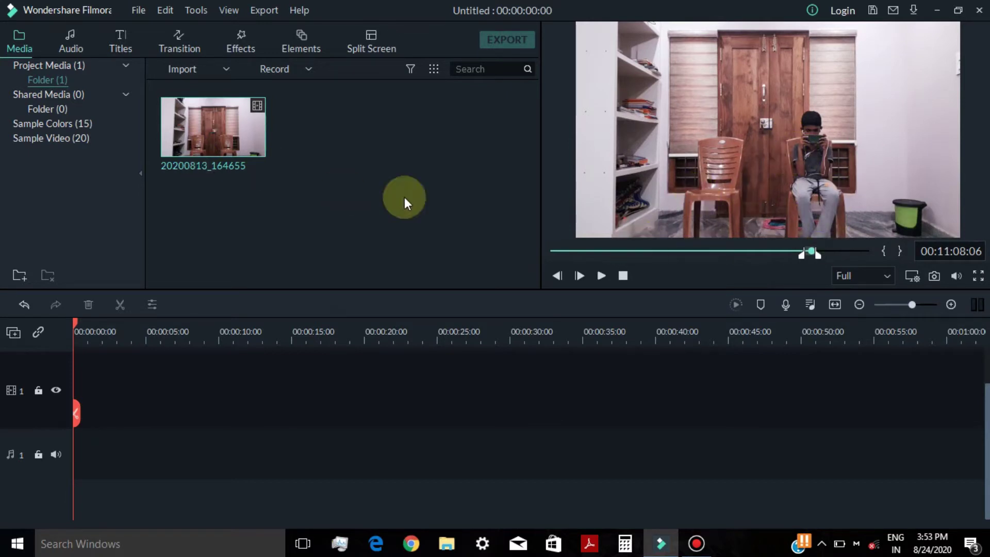
click(213, 127)
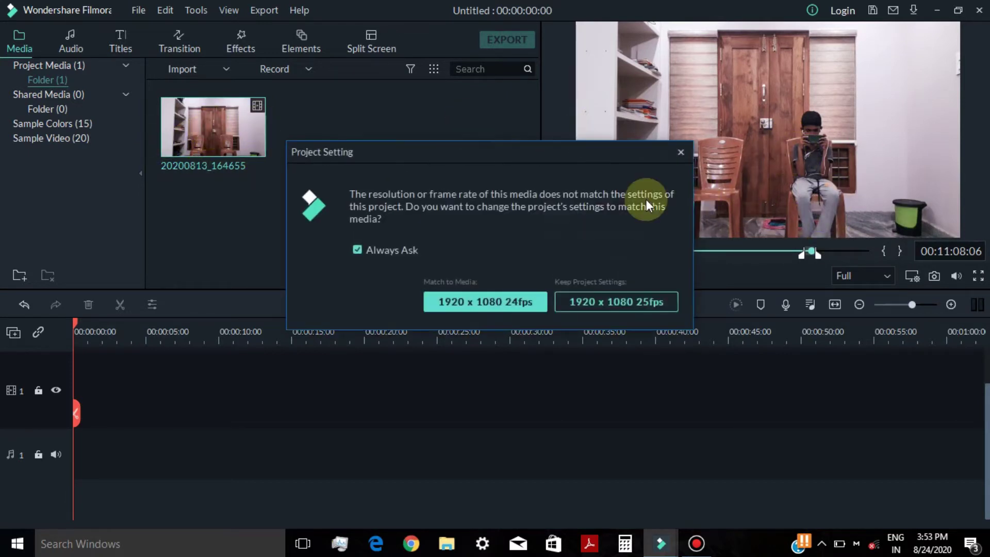
click(621, 296)
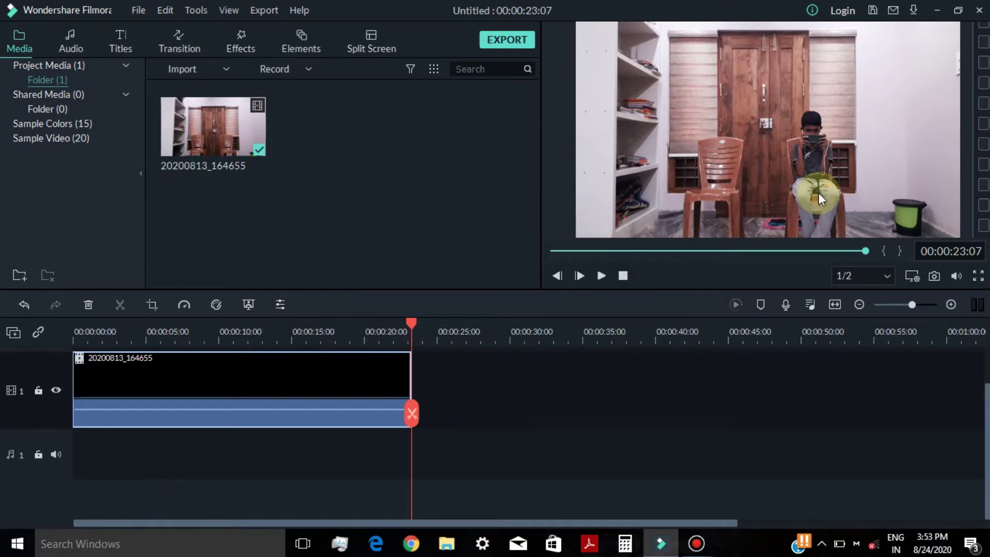
Step: Mark the second take's start at about 00:12:43 in the source clip and play onward through the take
click(228, 125)
click(844, 251)
click(601, 275)
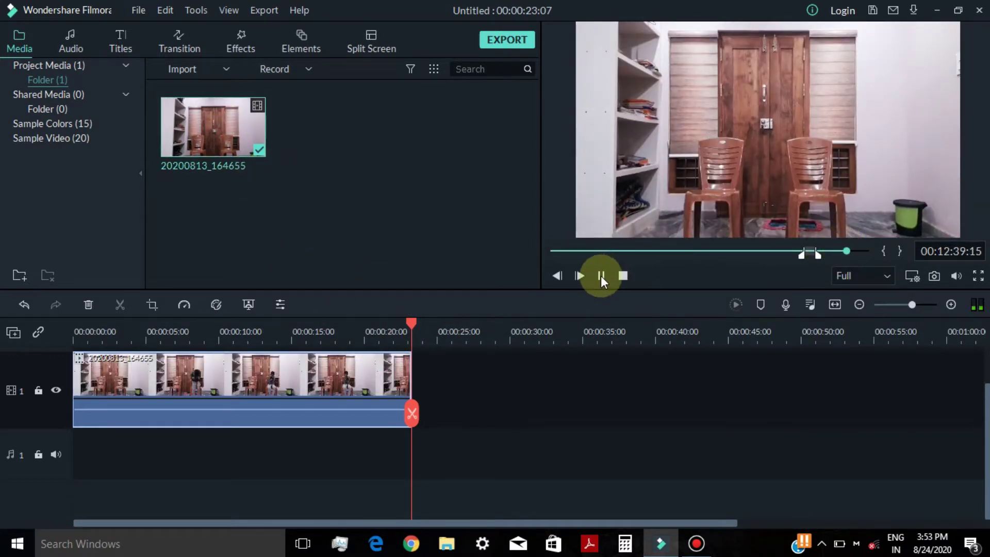
click(623, 275)
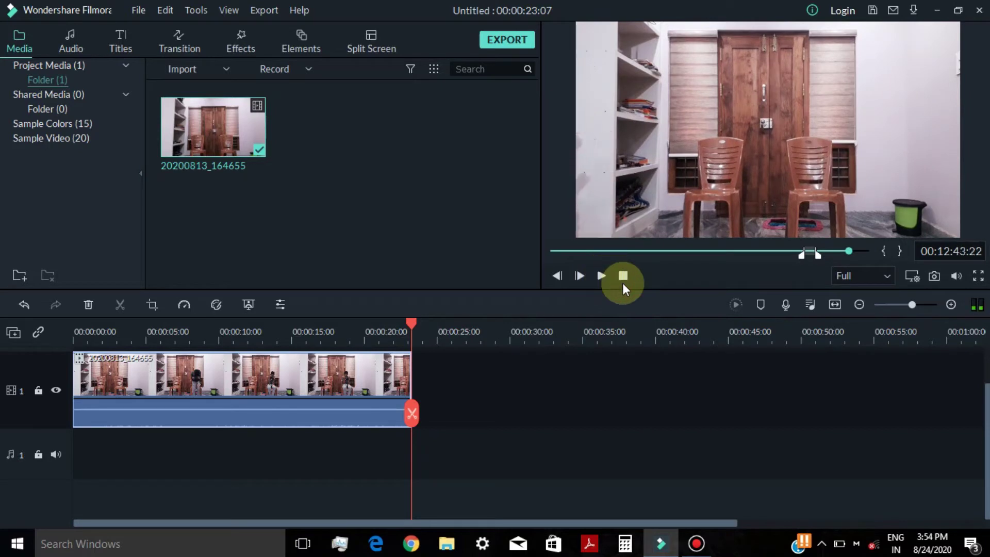
click(892, 252)
click(601, 276)
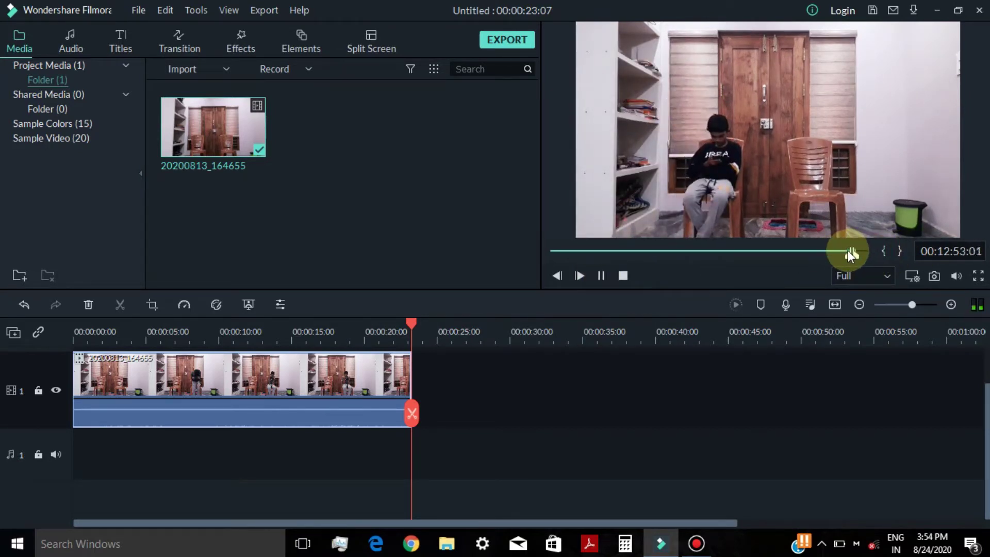
click(601, 275)
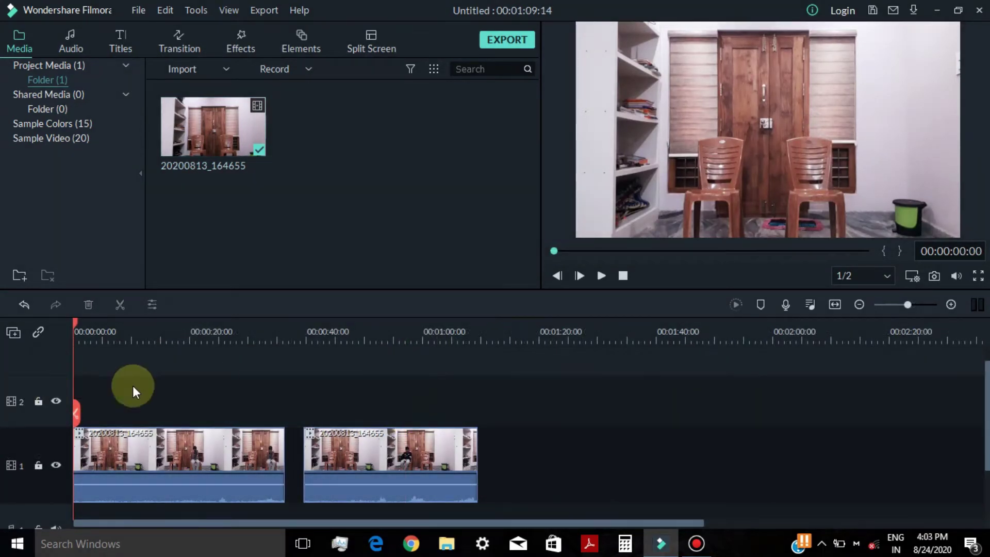
Step: Reduce the height of the timeline tracks
right_click(32, 426)
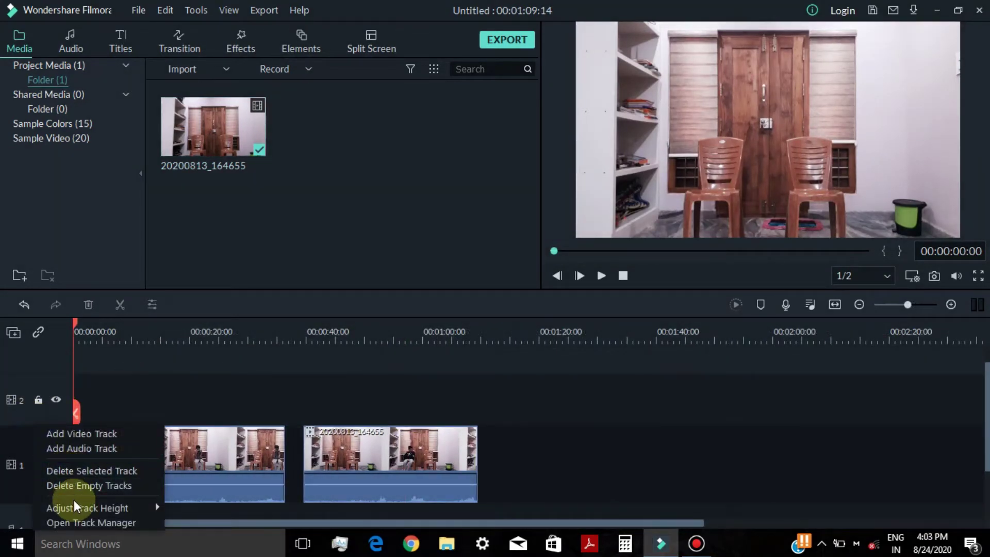
mouse_move(65, 506)
click(188, 523)
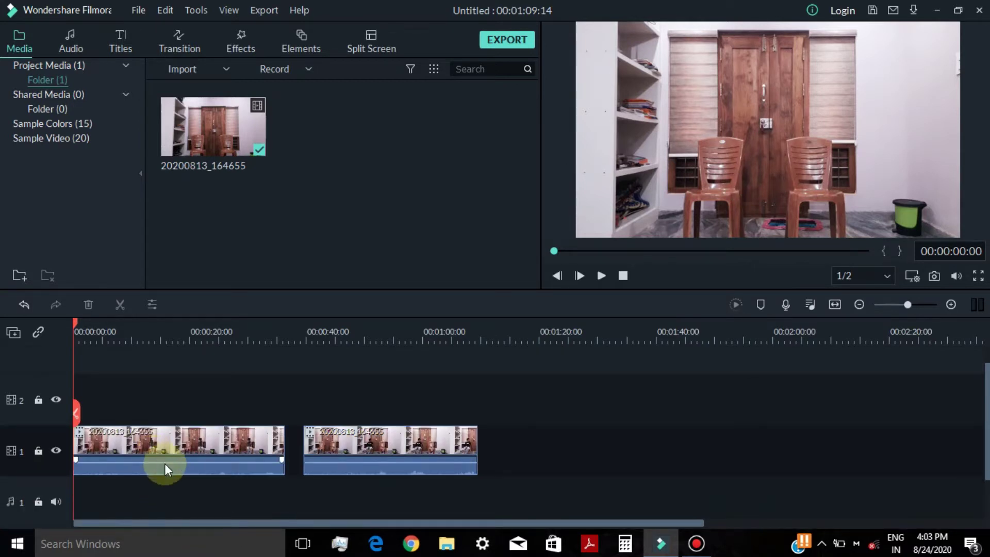
Step: Move the second take onto video track 2, starting at 00:00:00:00 directly above the first take
click(369, 450)
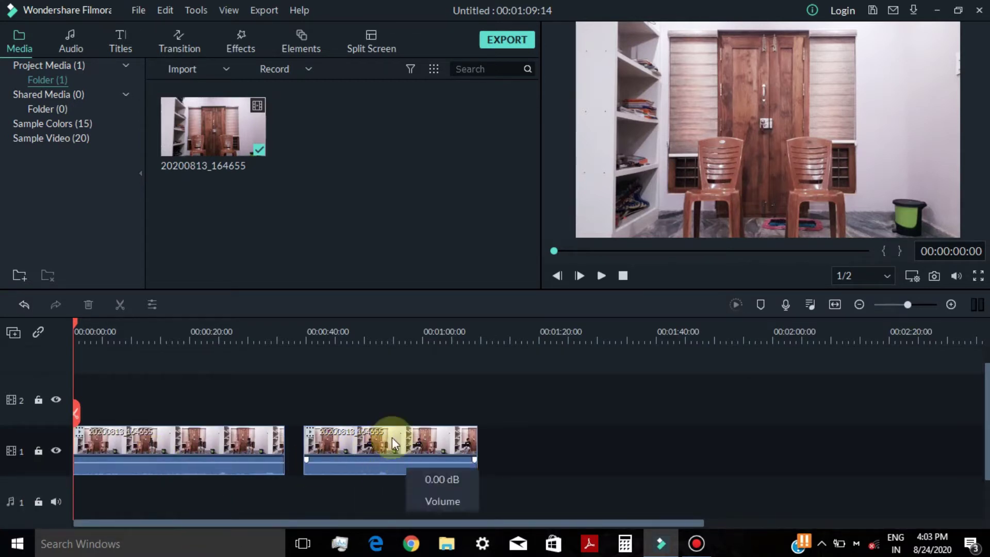
drag(353, 440, 99, 401)
click(148, 379)
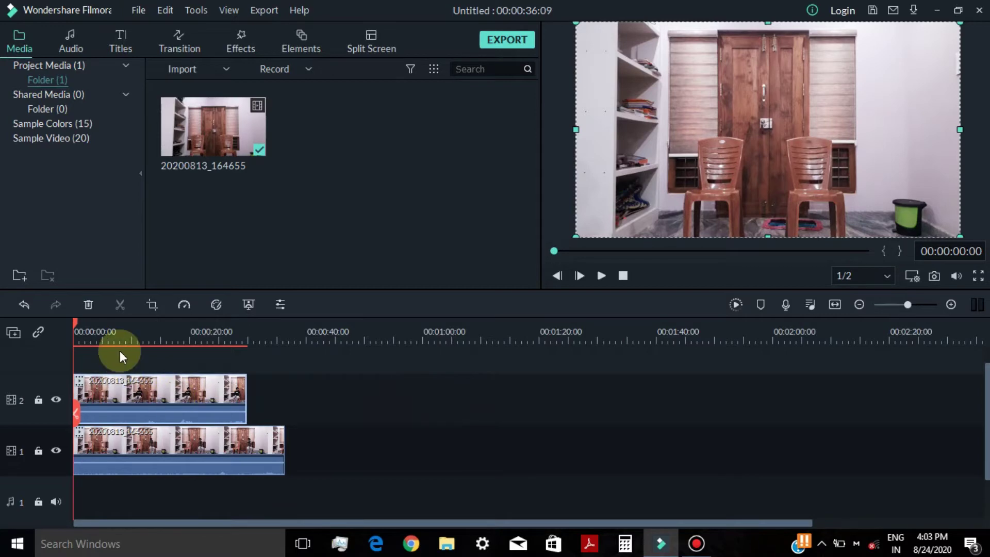
Step: Open Crop and Zoom for the clip on video track 2 and set the crop ratio to Custom
scroll(292, 347, up, 3)
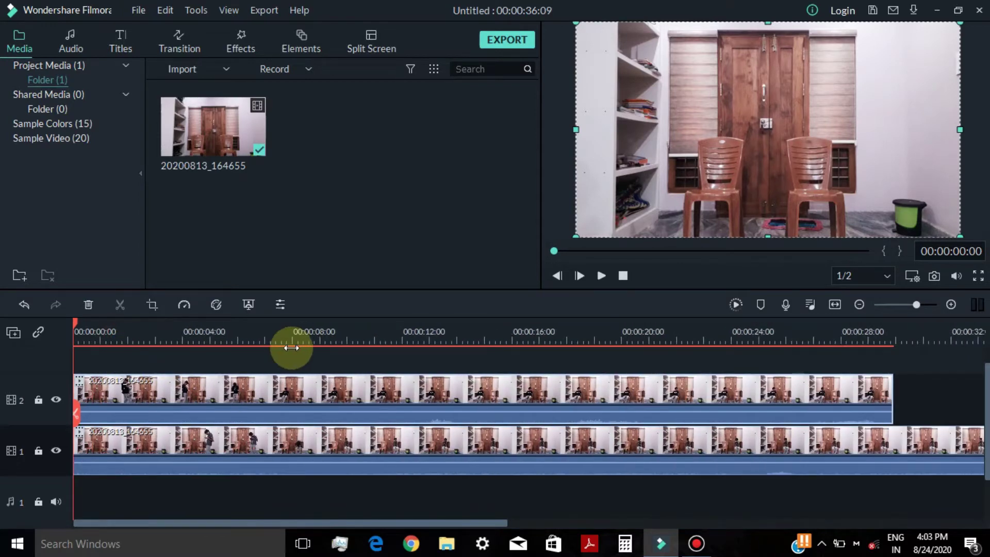
right_click(278, 390)
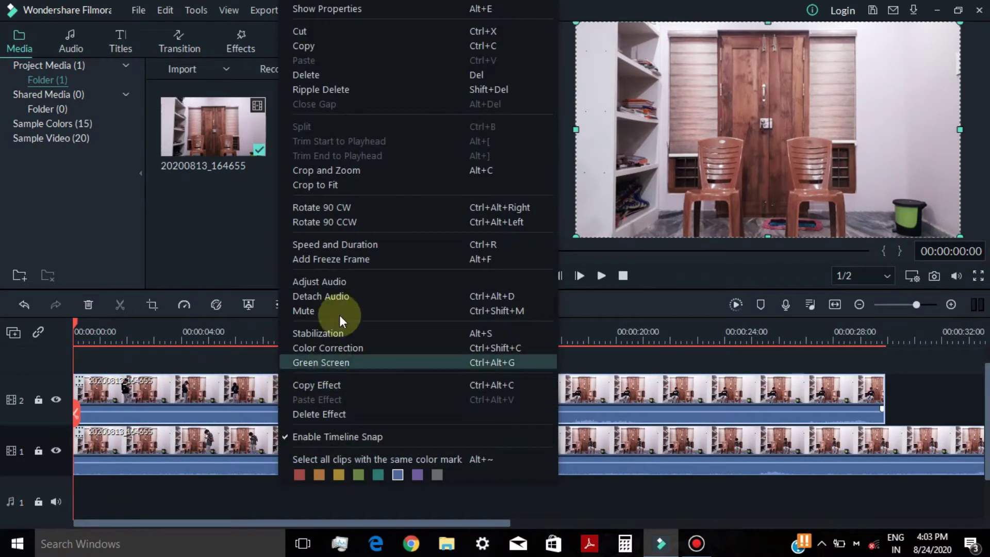
click(362, 174)
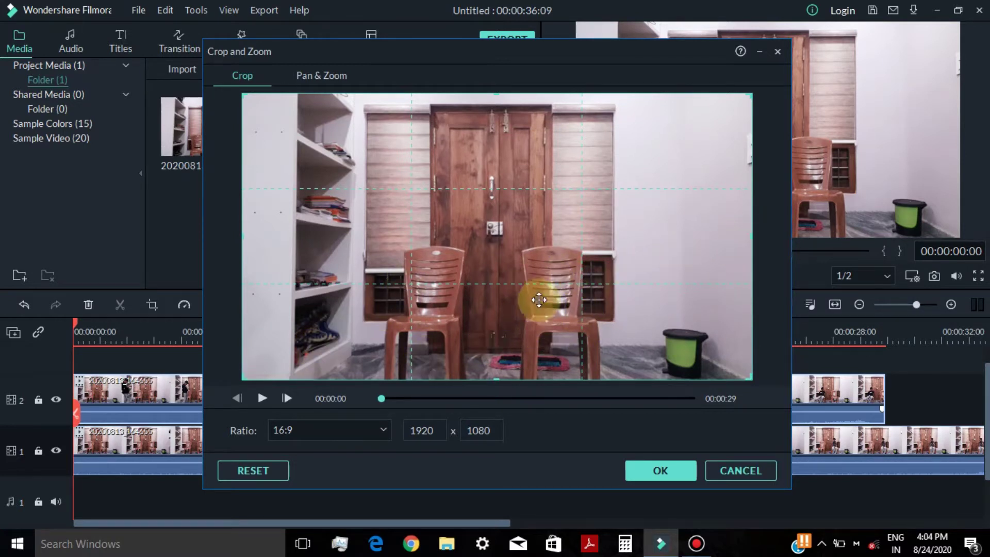
mouse_move(751, 232)
mouse_down()
mouse_move(687, 243)
mouse_move(726, 258)
mouse_up()
click(232, 477)
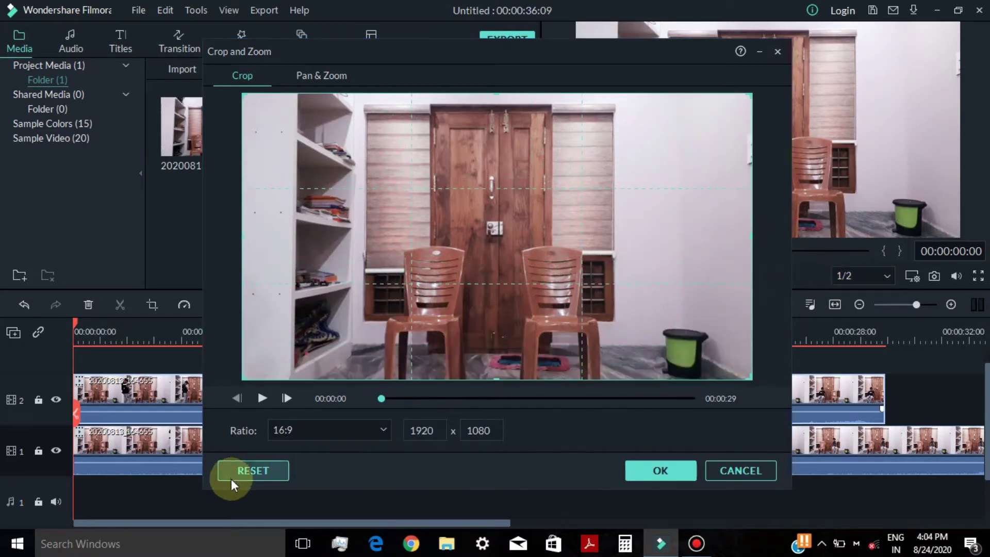
click(330, 434)
click(323, 516)
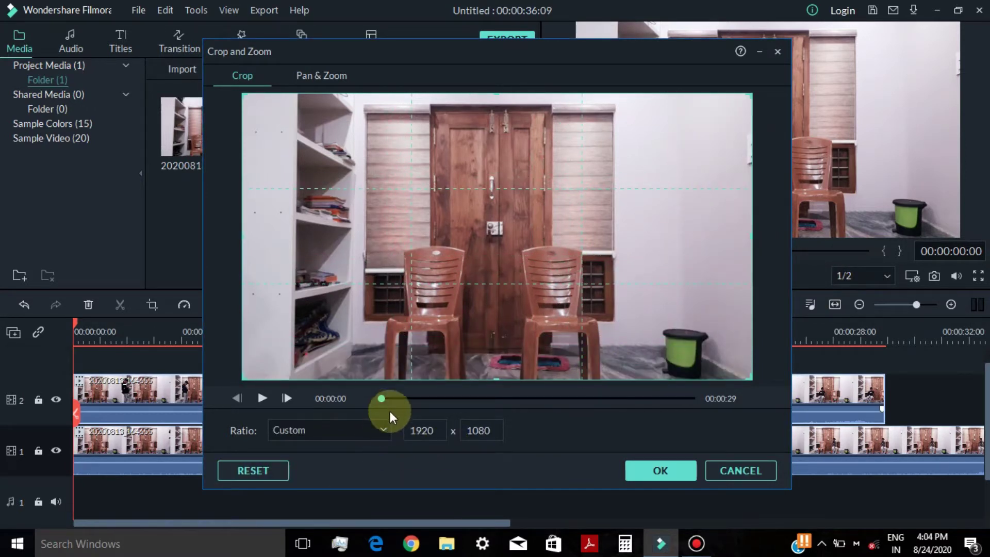
Step: Crop the track 2 clip to its left half at 968 x 1080, ending at the middle of the door
drag(751, 233, 495, 289)
drag(421, 395, 647, 398)
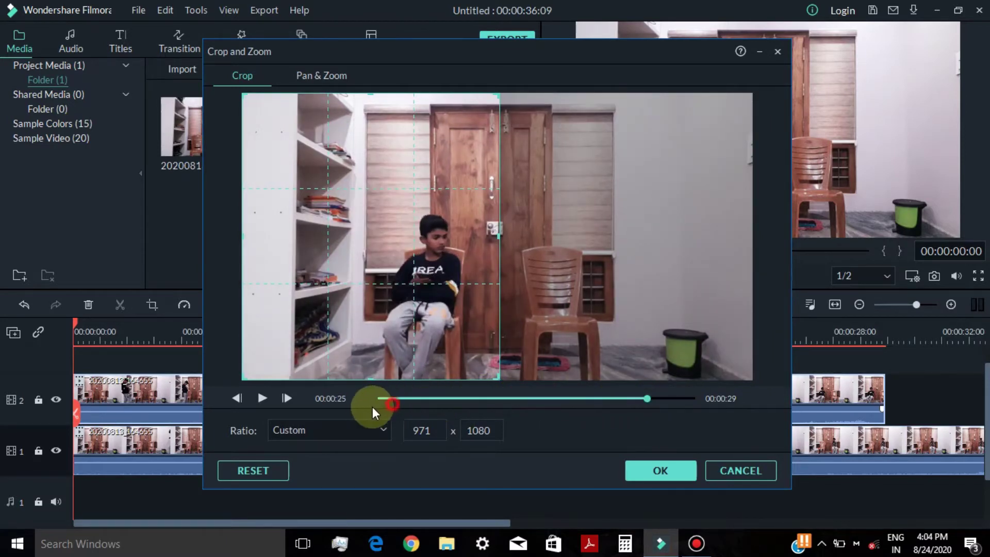
click(382, 400)
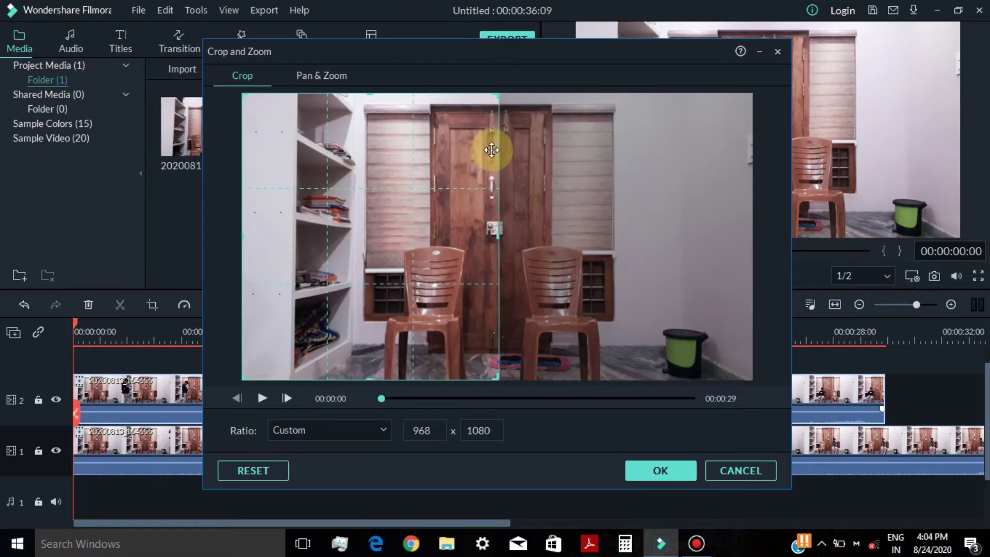
drag(501, 299, 500, 317)
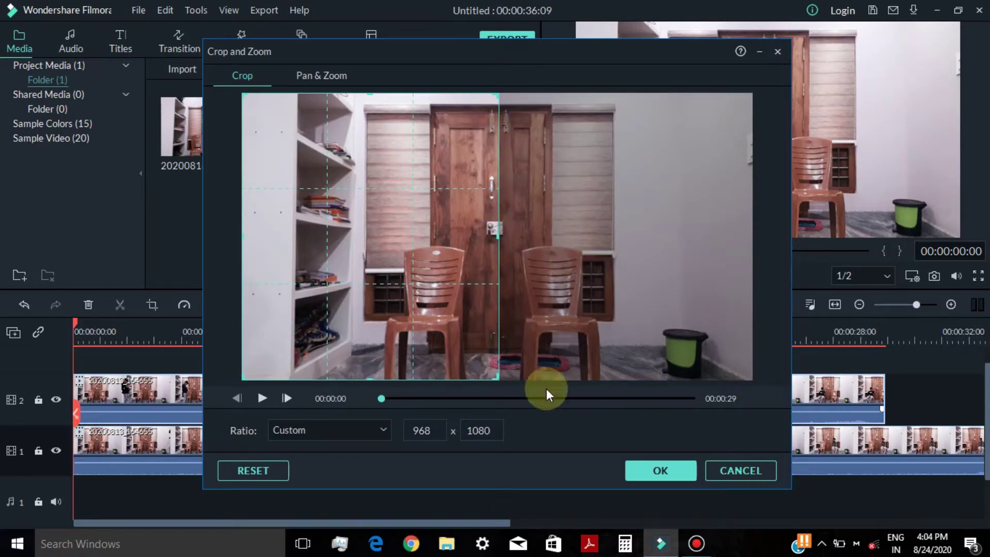
click(670, 478)
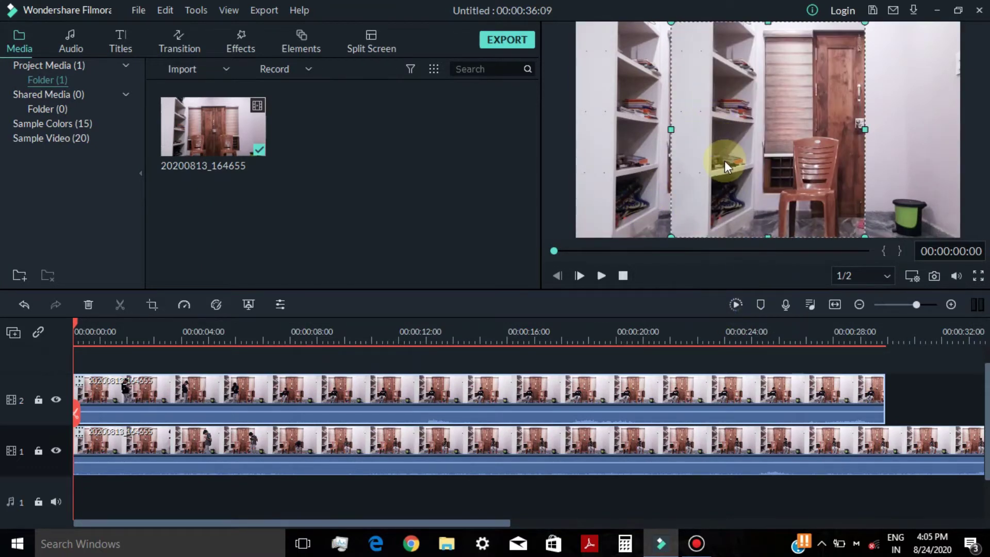
Step: Align the cropped clip with the left half of the frame over the background clip and play the composite briefly
drag(751, 162, 649, 157)
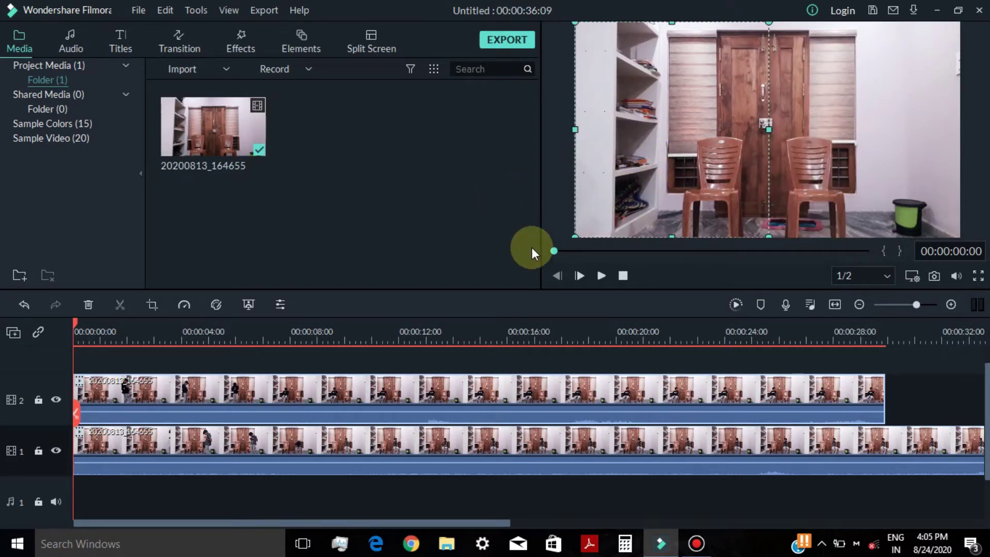
click(938, 375)
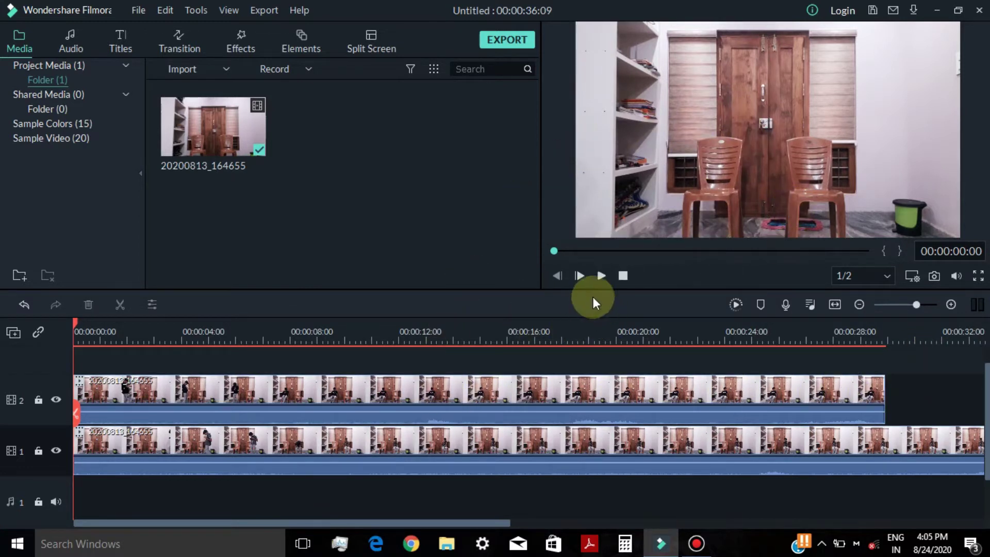
click(600, 275)
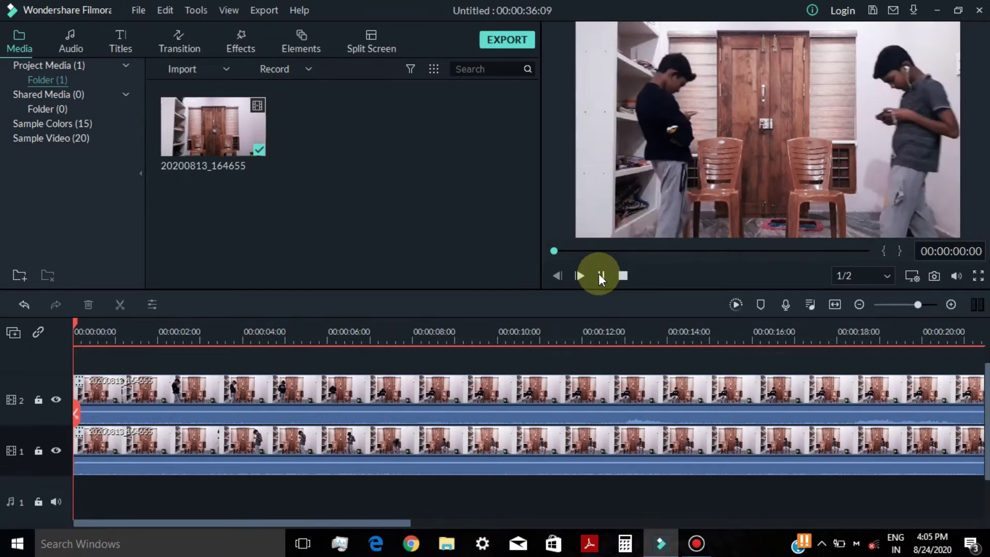
click(600, 276)
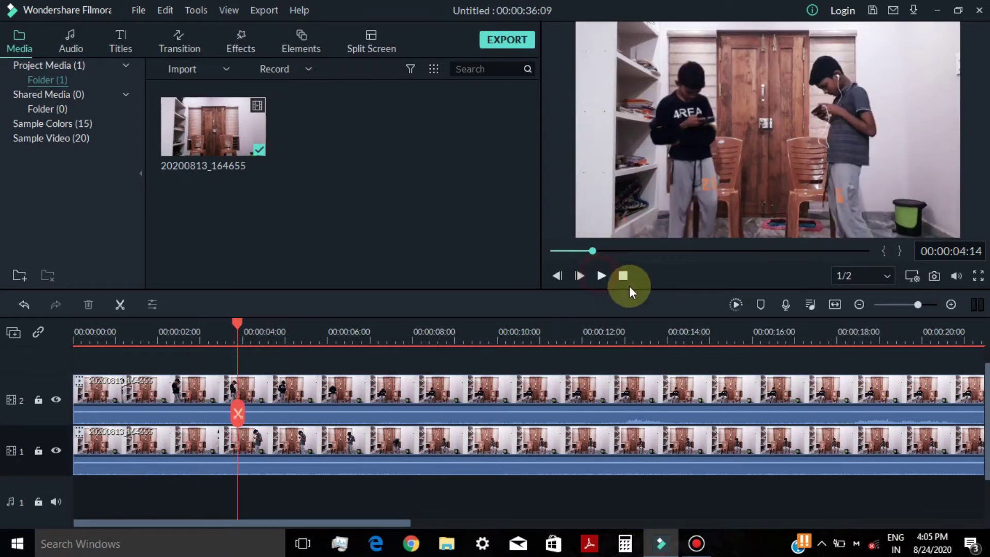
Step: Render the timeline preview and play the split-screen composite from the start
click(736, 304)
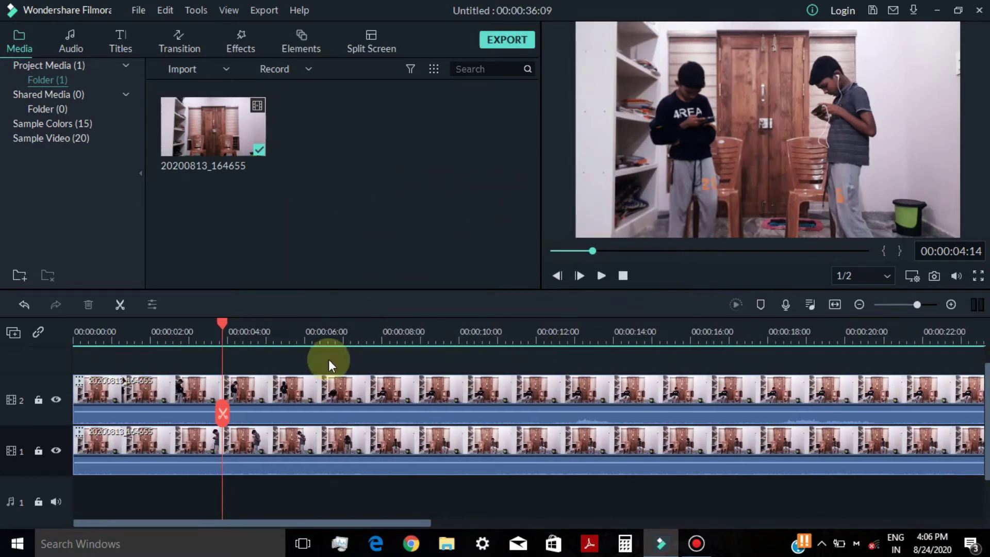
drag(224, 326, 62, 338)
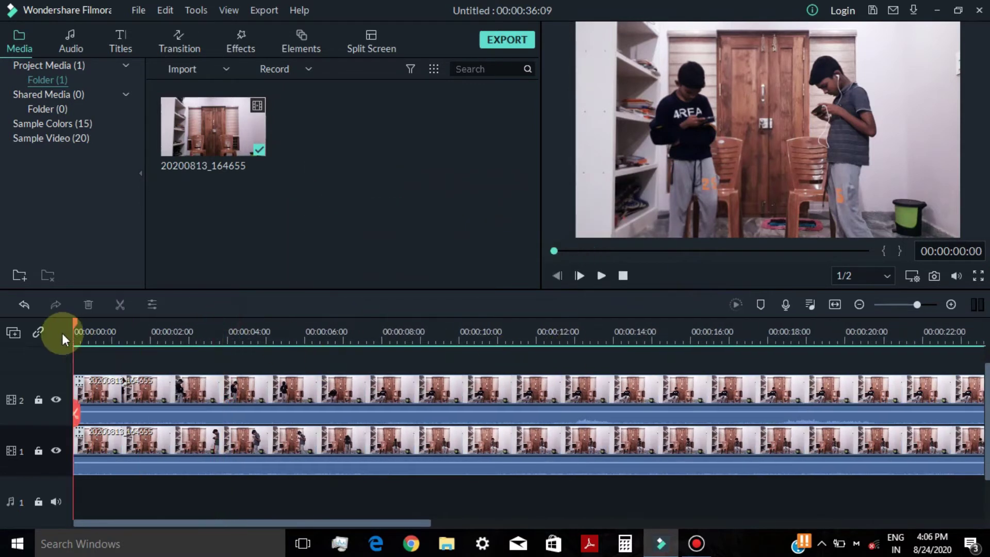
click(602, 278)
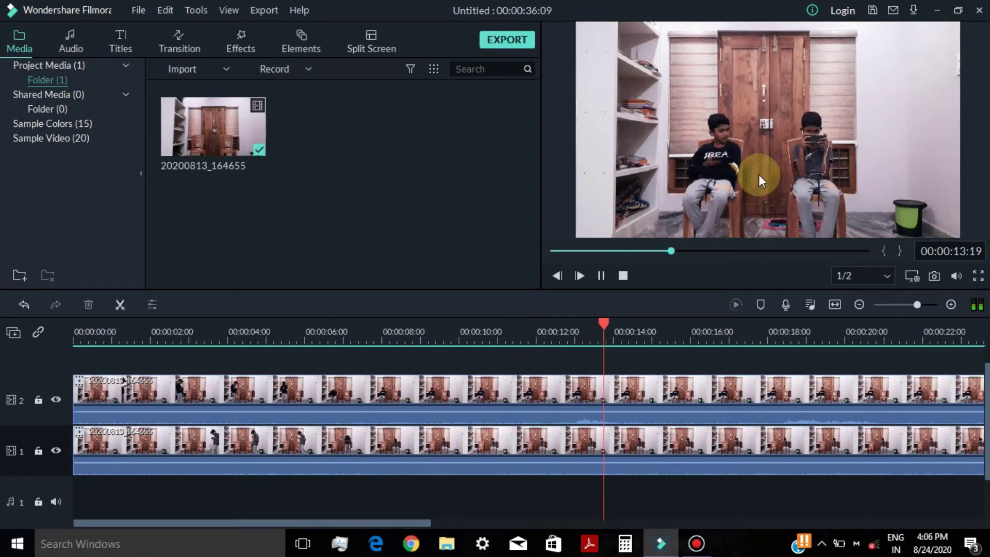
click(602, 276)
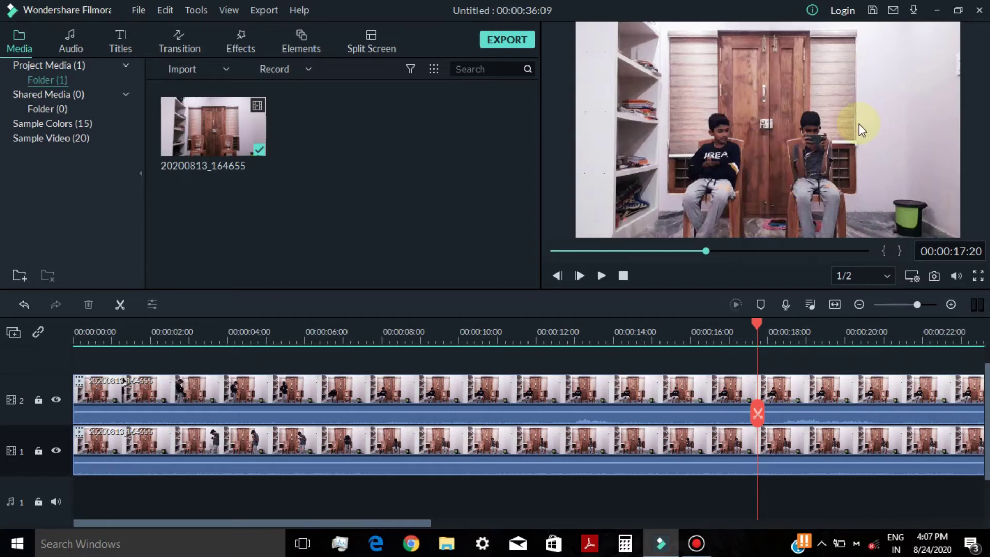
click(601, 276)
scroll(590, 471, down, 3)
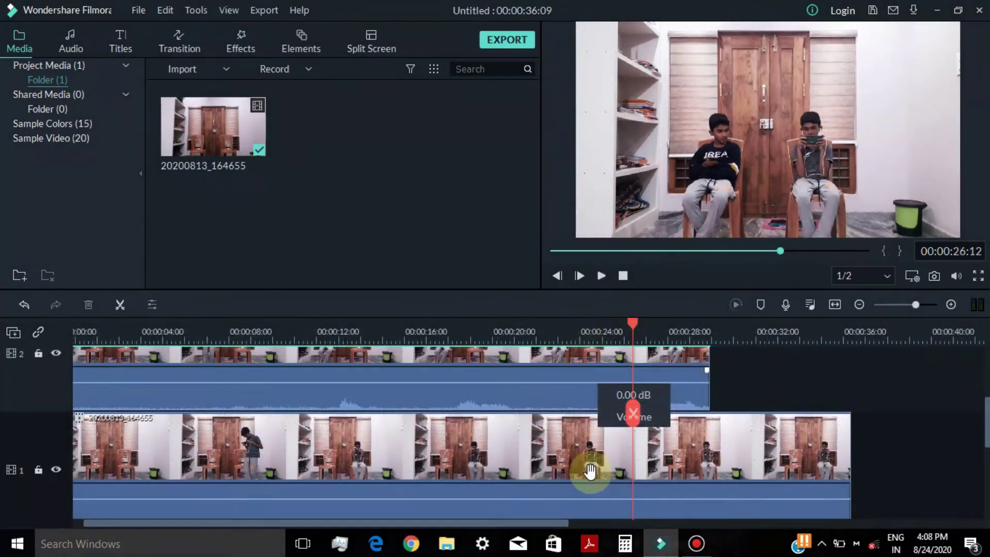
scroll(590, 471, down, 1)
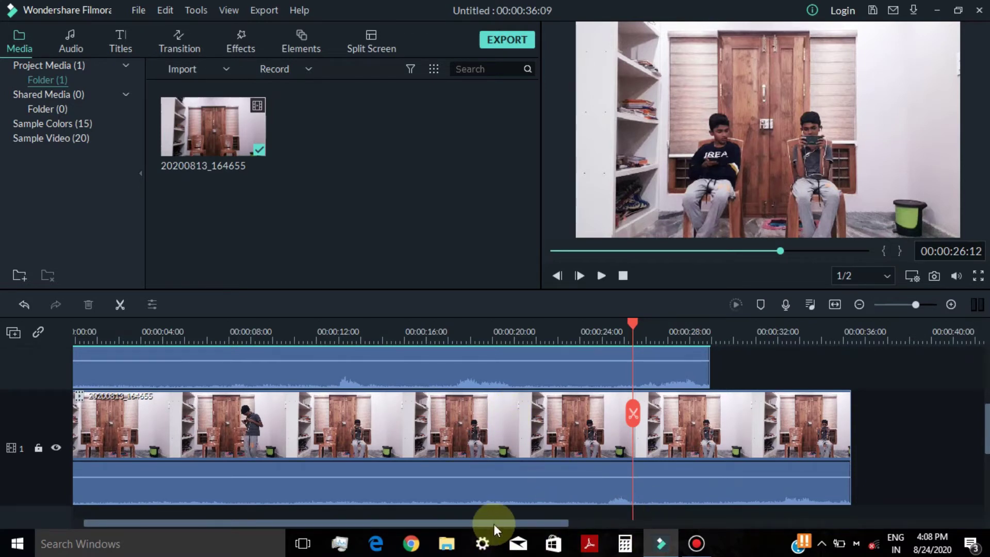
Step: Move the track 2 clip later on the timeline so that it starts about 10 seconds into the background clip
drag(483, 522, 254, 522)
click(321, 334)
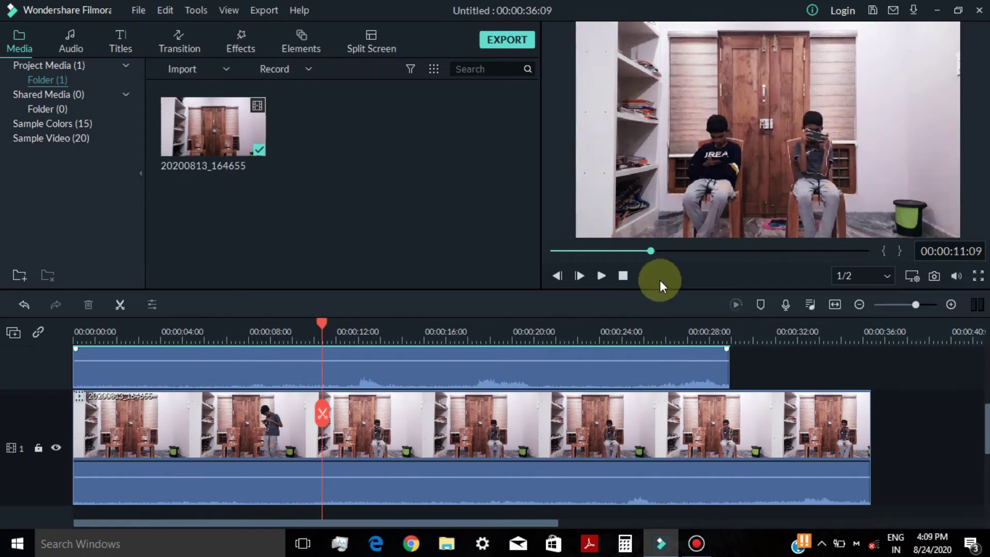
click(601, 275)
drag(433, 368, 633, 369)
key(ctrl+plus)
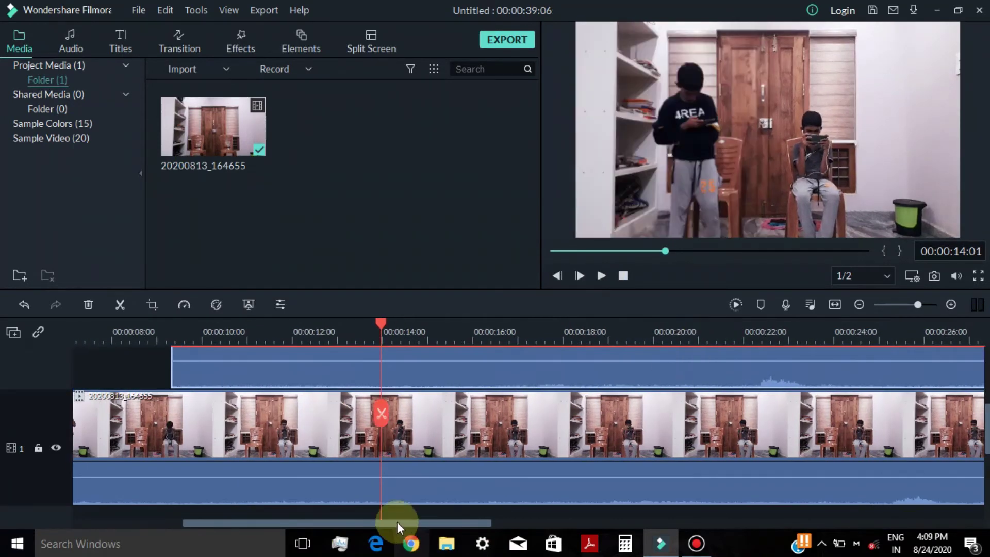
drag(397, 521, 504, 522)
drag(510, 355, 564, 376)
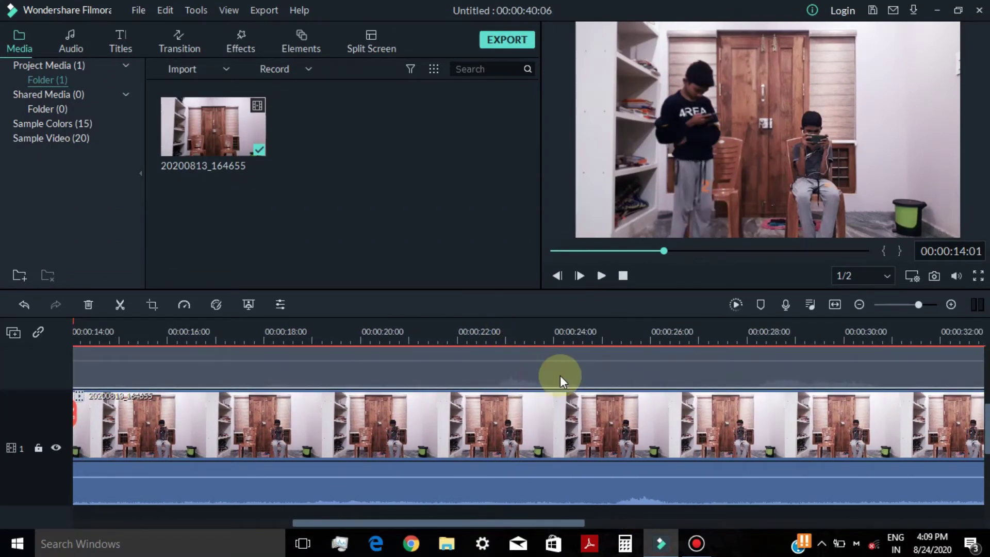
Step: Play the shifted composite from about 22 seconds to check the timing of the two takes
click(490, 330)
click(598, 275)
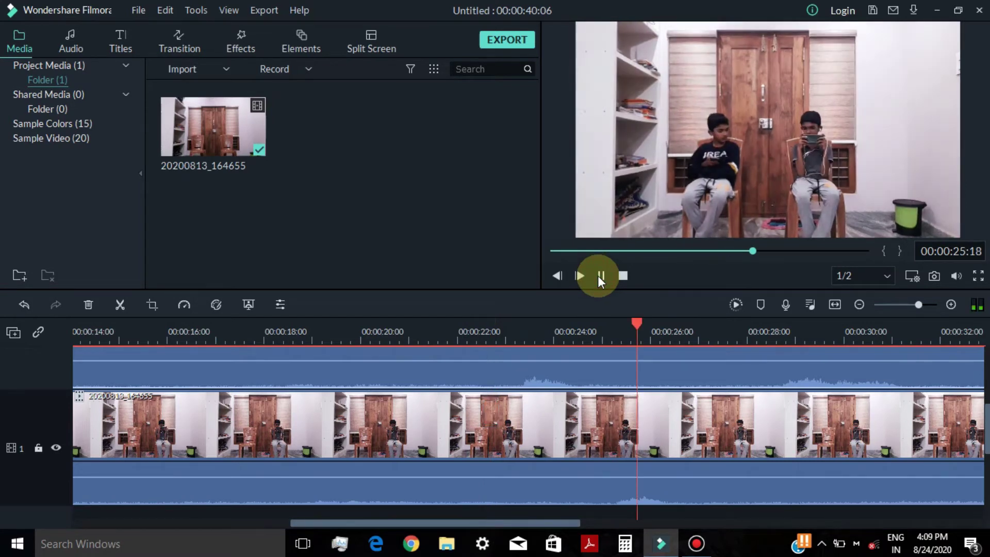
click(600, 275)
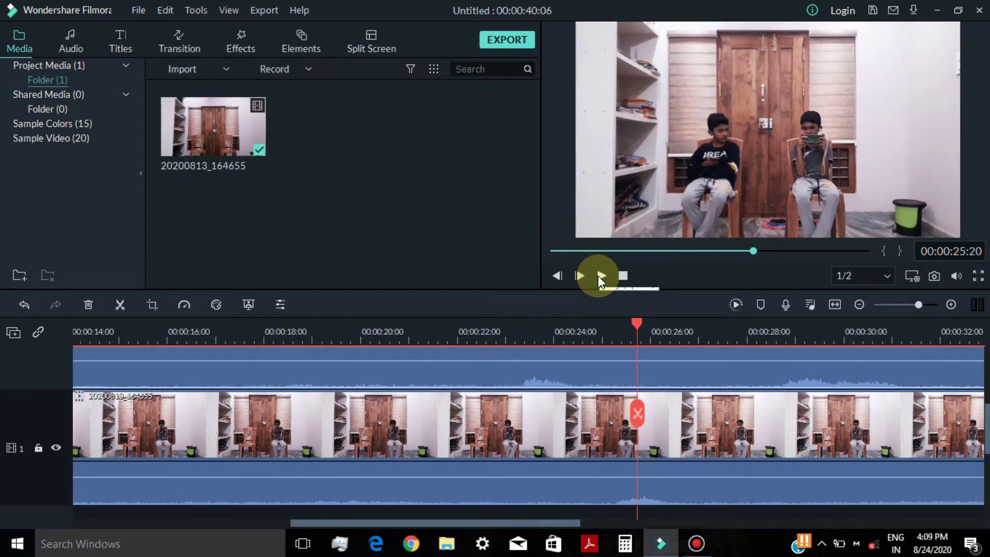
Step: Render the timeline preview and replay the composite from about 22 seconds to compare when the two seated figures react
click(735, 304)
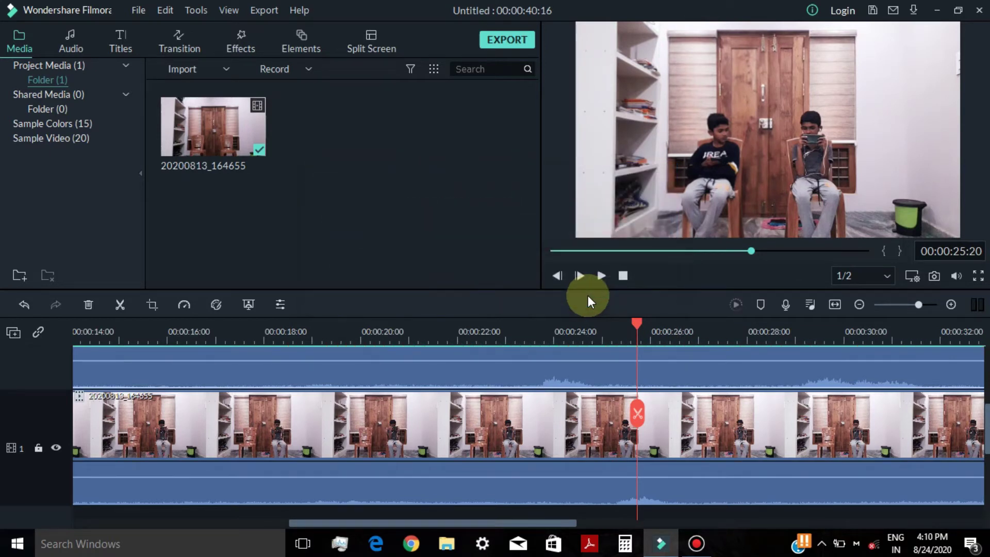
click(478, 332)
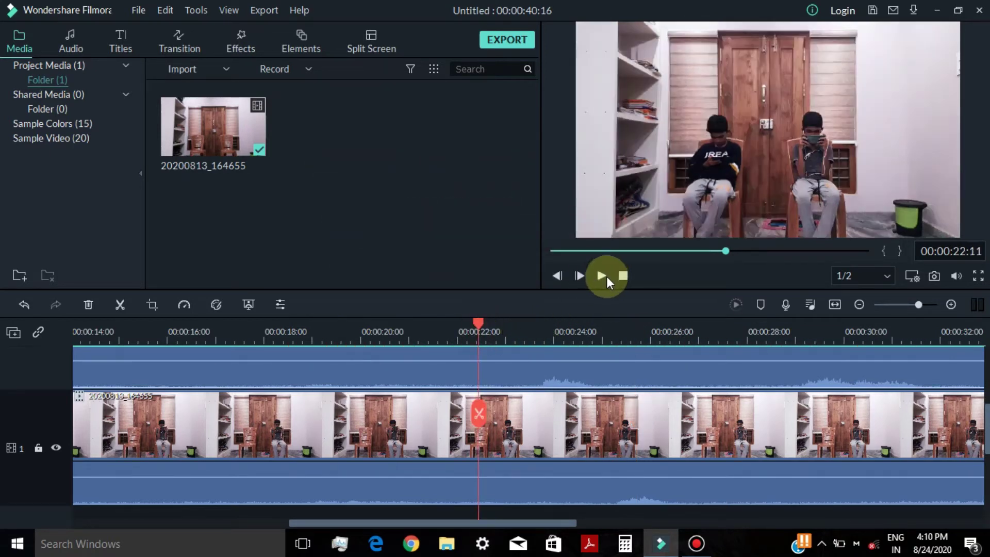
click(600, 277)
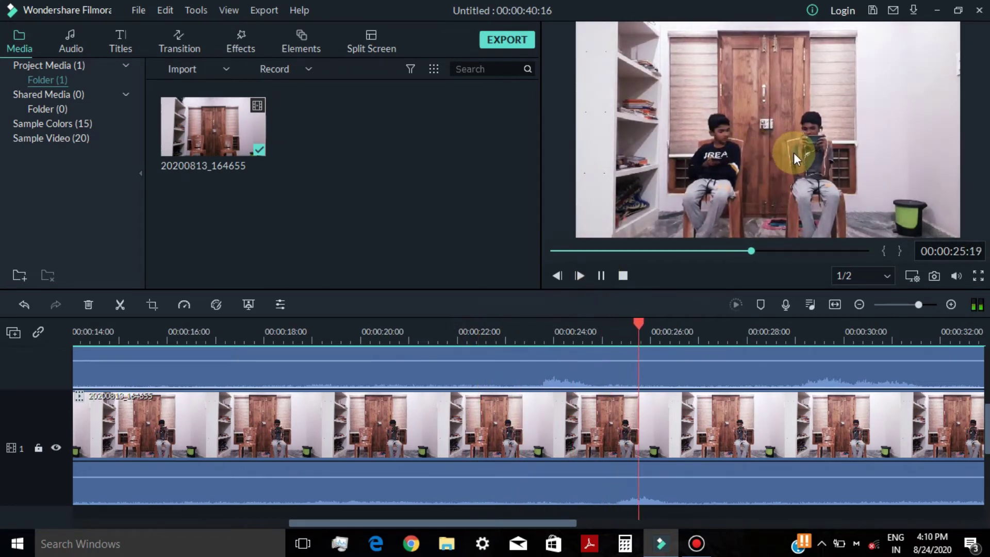
click(601, 277)
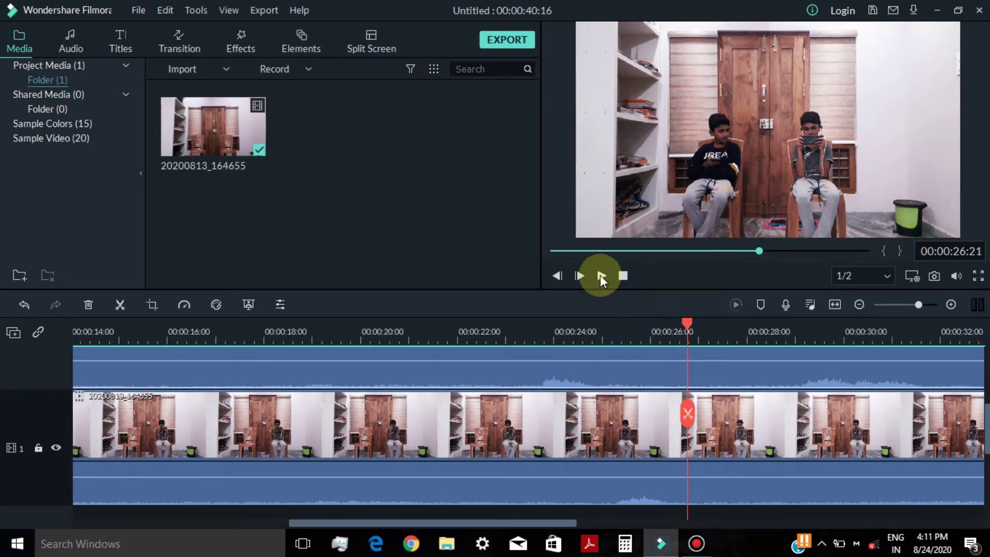
click(600, 274)
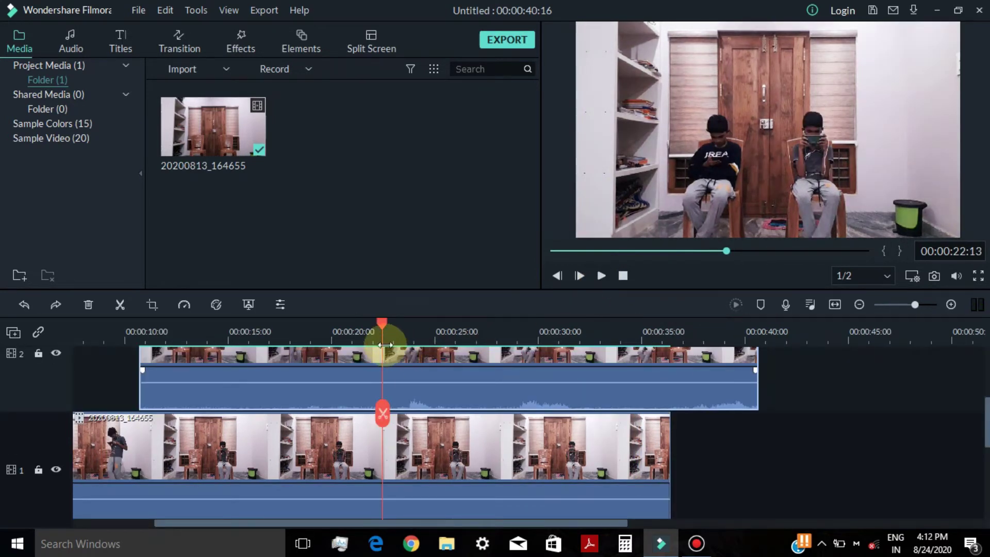
click(372, 331)
click(602, 277)
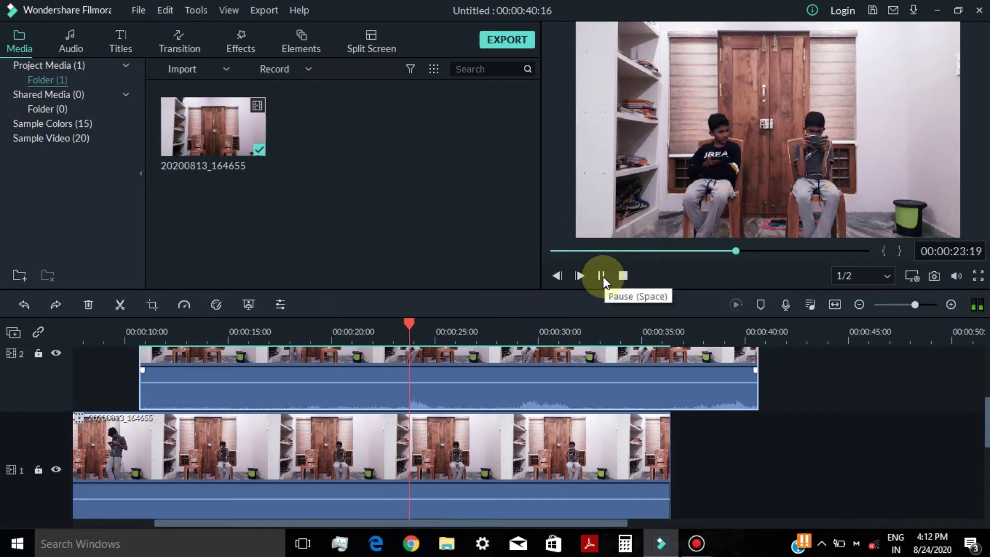
click(603, 276)
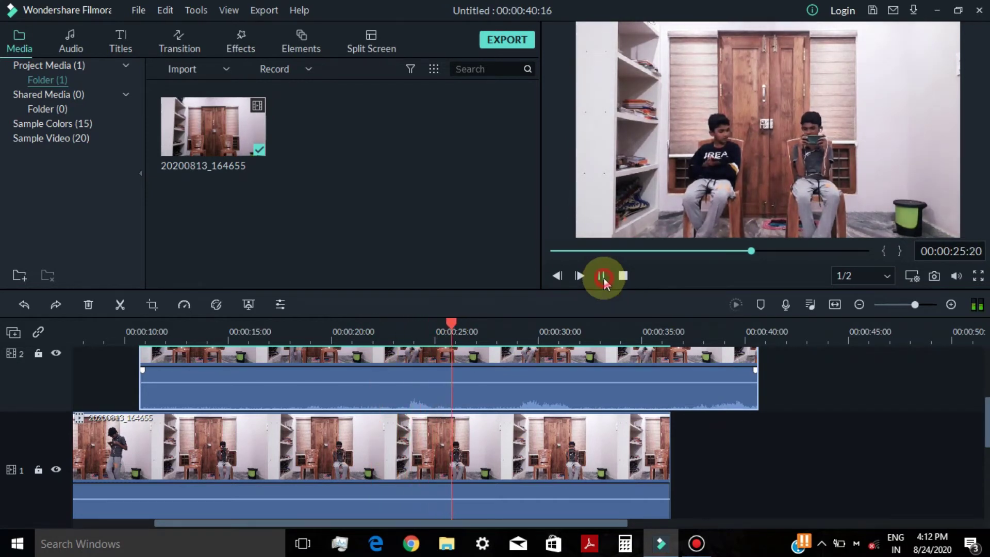
Step: Shift the track 2 clip about half a second earlier to synchronize it with the background take
scroll(451, 335, up, 3)
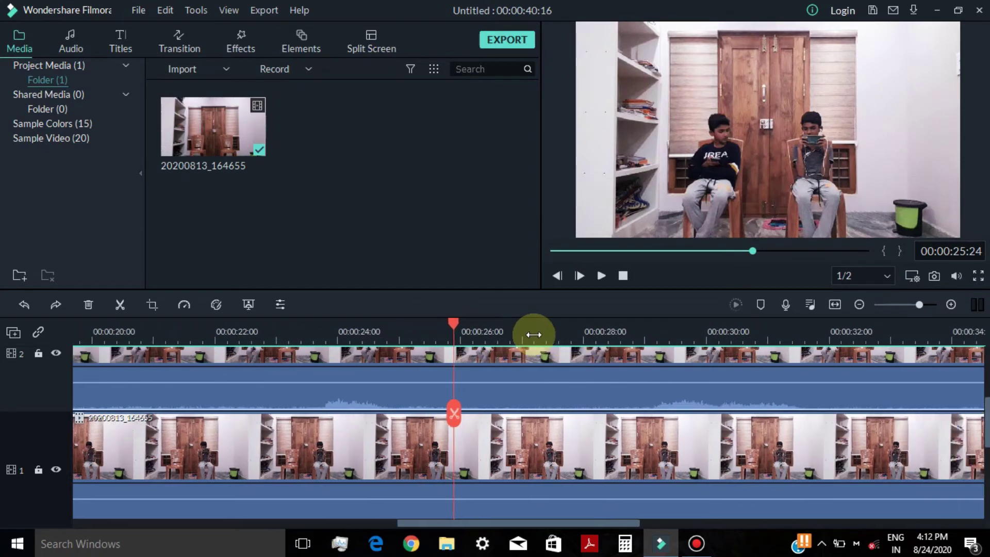
scroll(487, 456, down, 2)
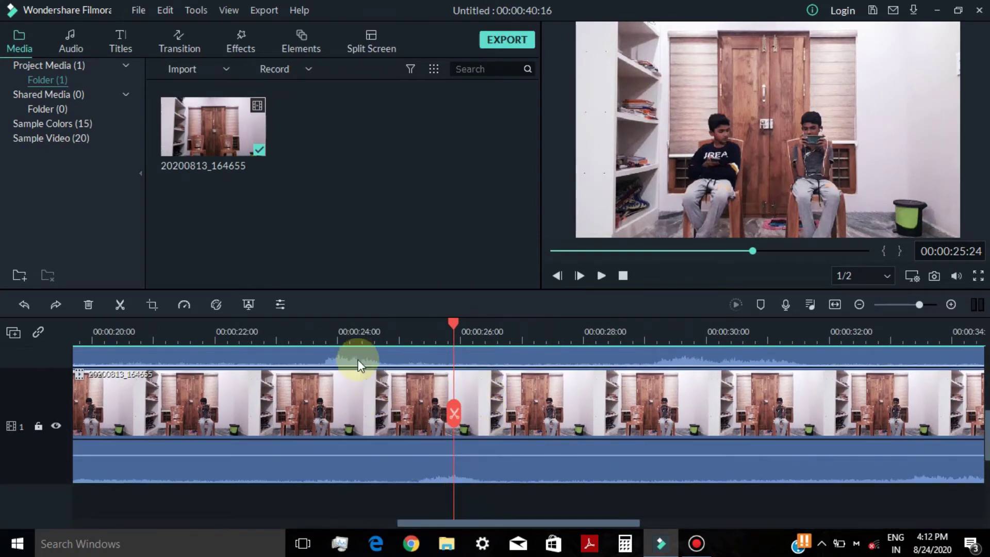
drag(388, 356, 431, 413)
drag(377, 354, 323, 383)
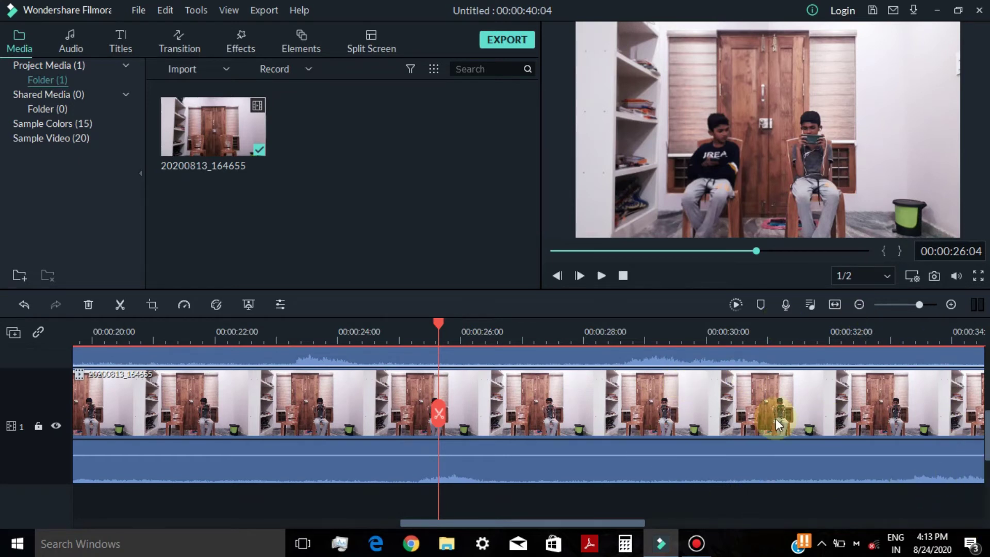
Step: Render the preview of the retimed clips and play from about 22 seconds to the end of the background clip
scroll(710, 345, down, 1)
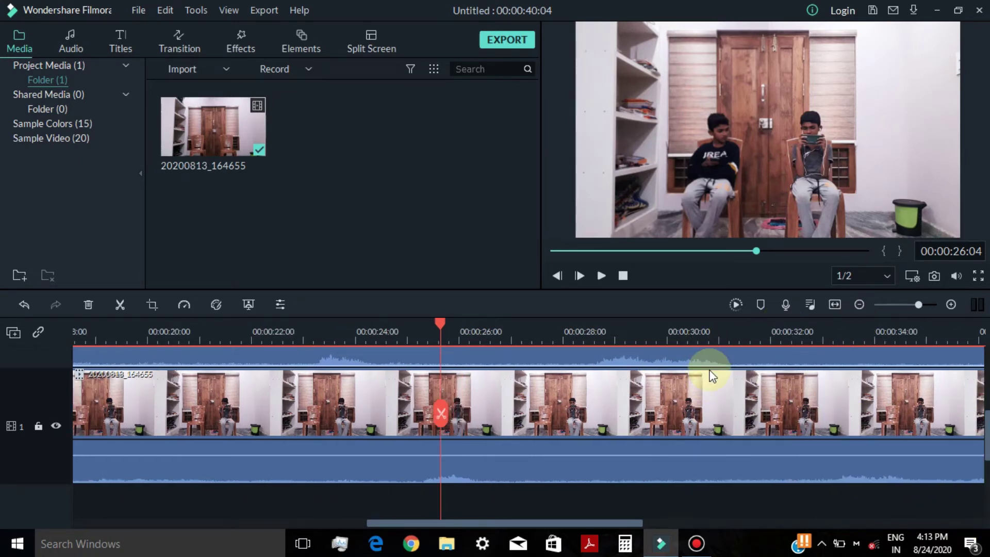
click(735, 309)
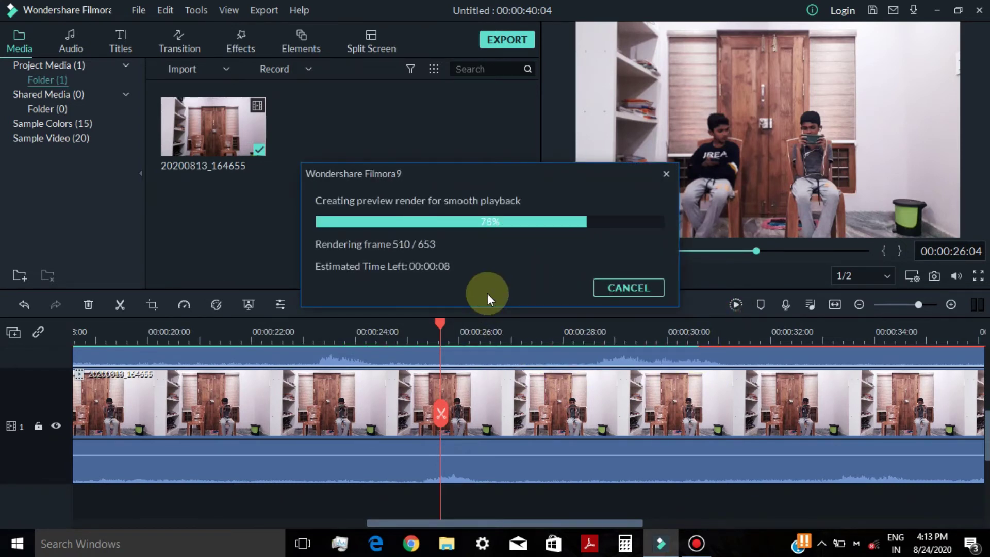
click(248, 331)
click(599, 277)
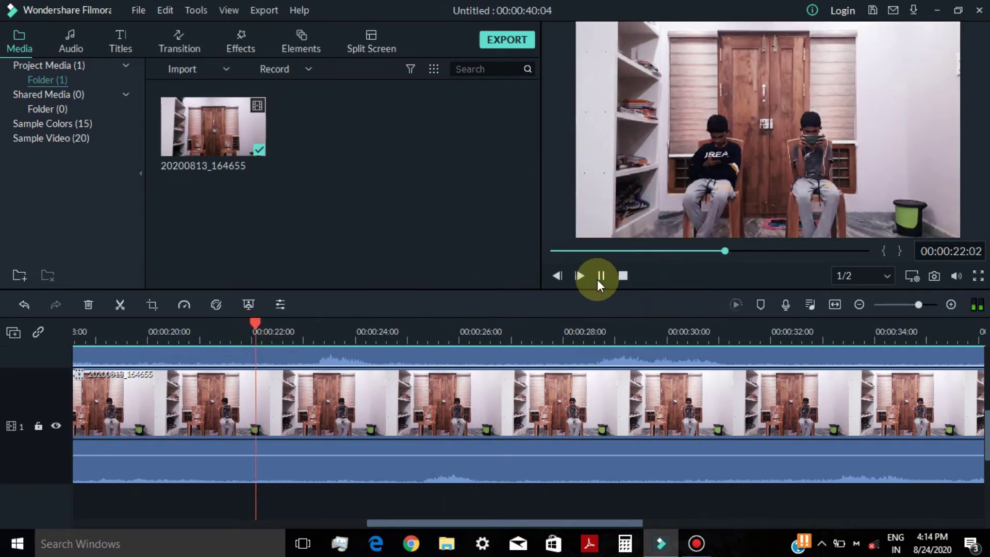
drag(593, 334, 526, 336)
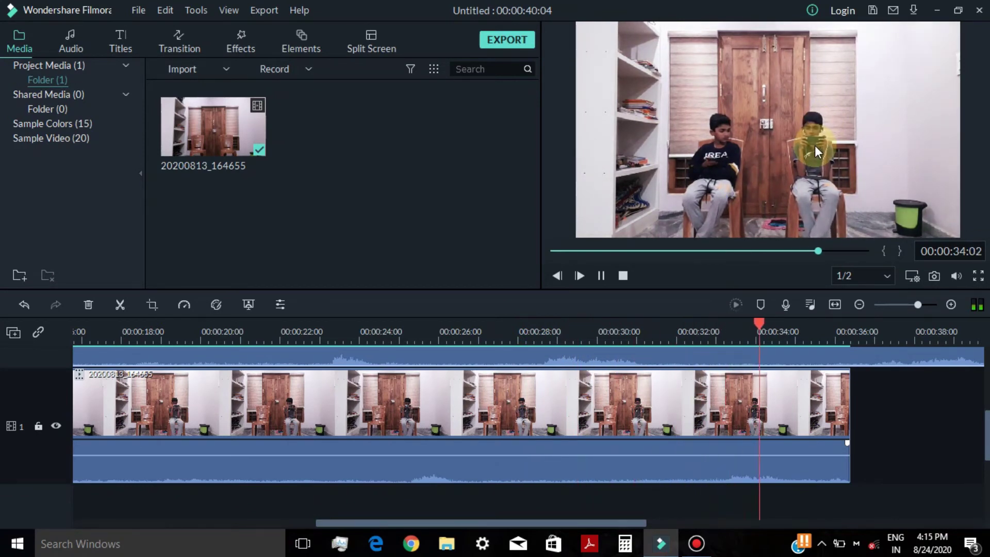
click(601, 275)
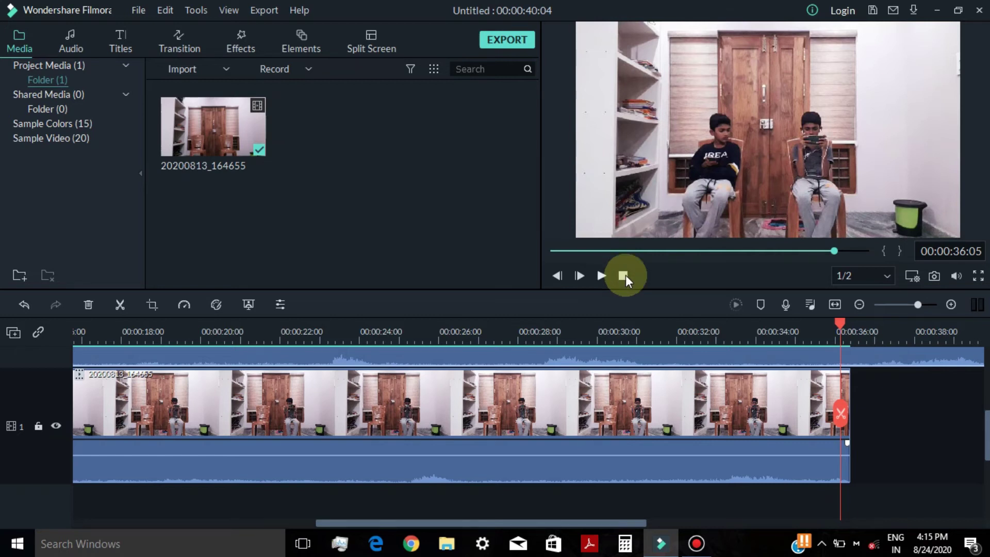
Step: Split the track 2 clip at 00:00:31:14 and 00:00:32:22 to isolate a short segment
scroll(700, 392, up, 3)
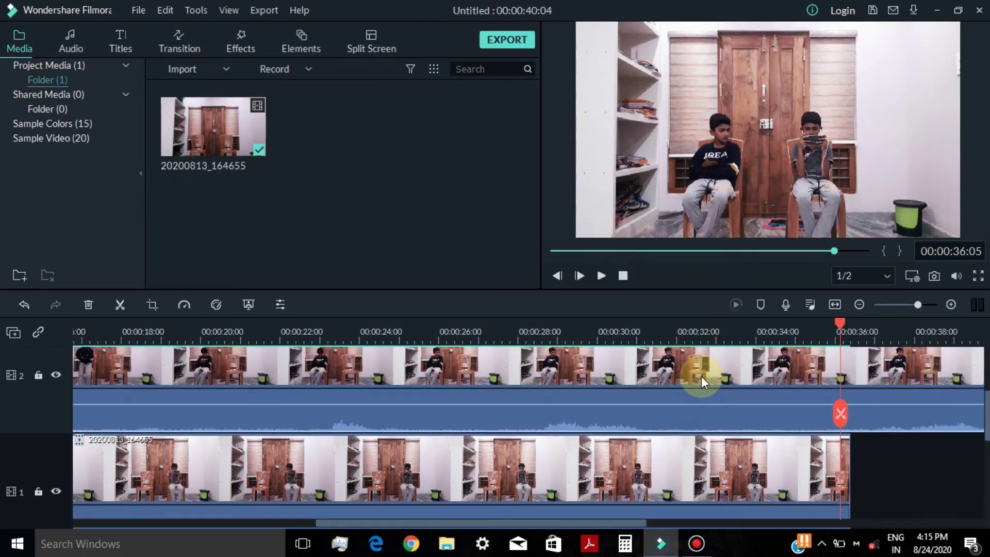
click(656, 333)
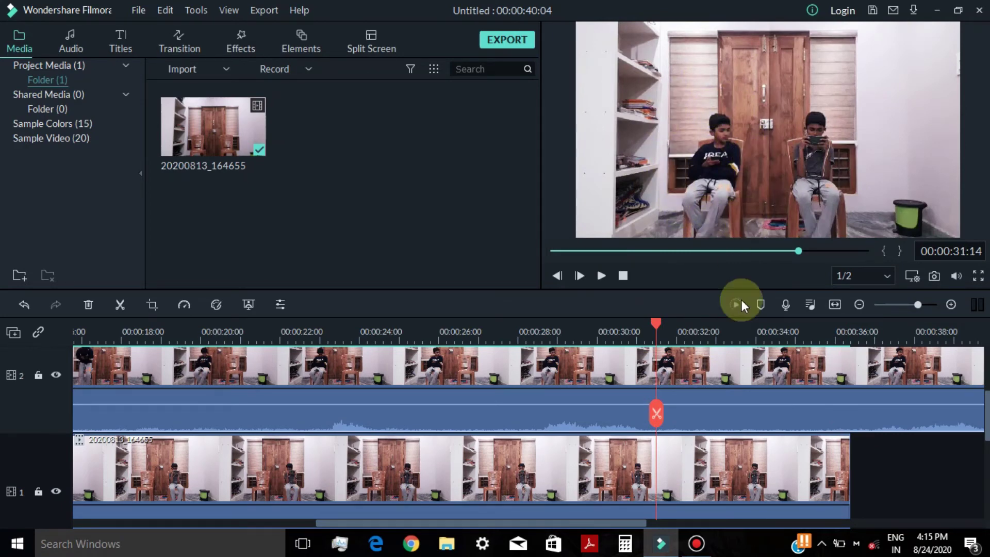
click(656, 413)
drag(657, 322, 712, 325)
click(711, 412)
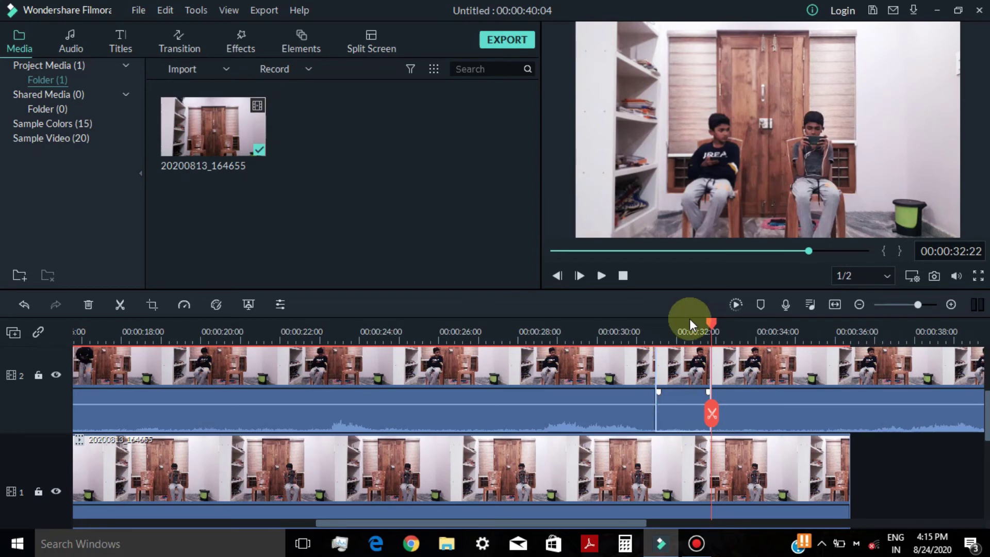
Step: Compare the frames around the first split and slightly lower the color brightness of the track 2 segment before it
click(659, 331)
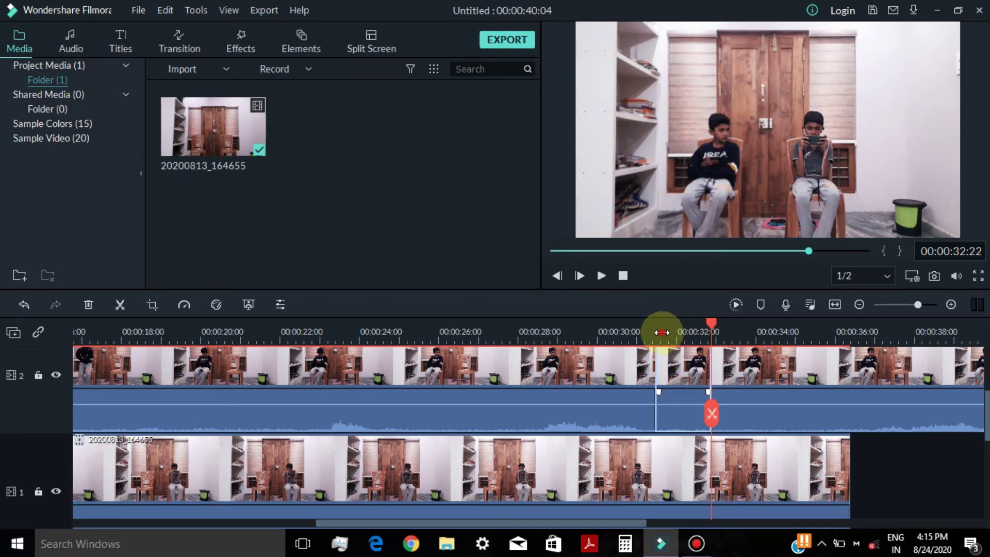
double_click(677, 378)
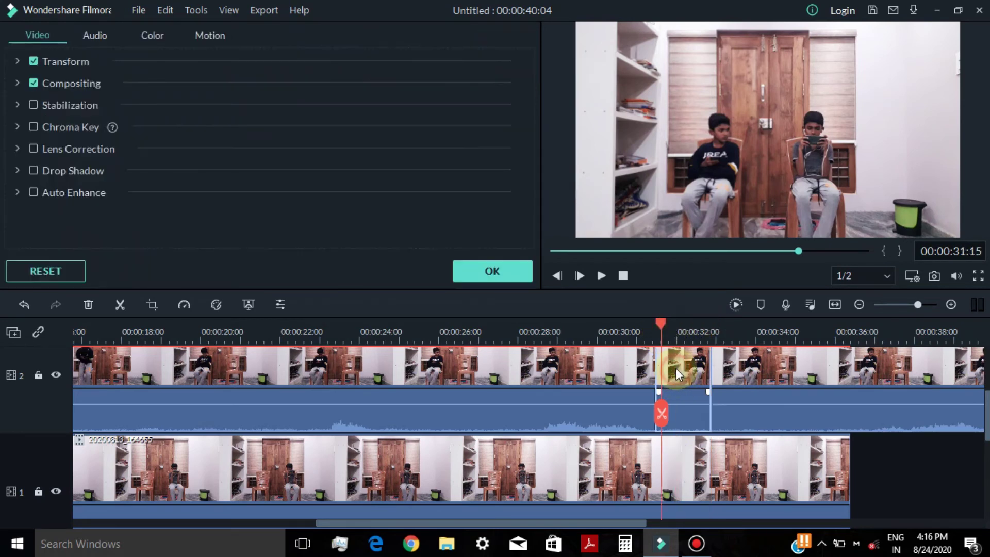
click(630, 365)
click(656, 333)
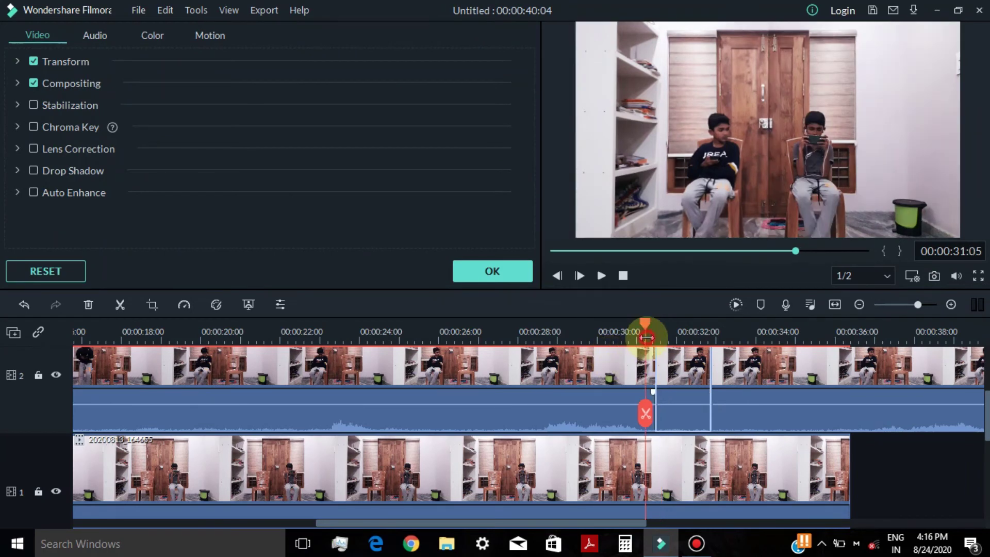
click(660, 333)
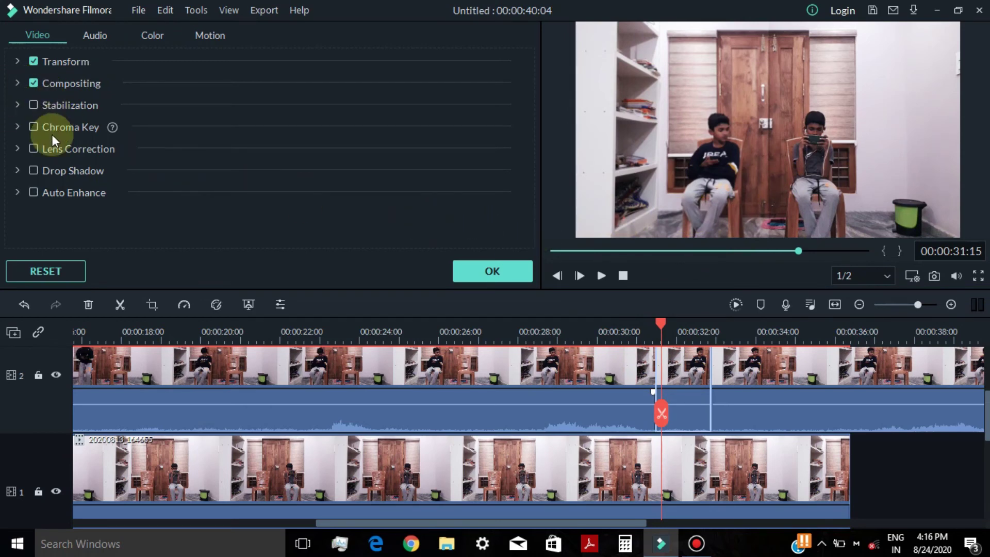
click(151, 36)
scroll(113, 189, down, 8)
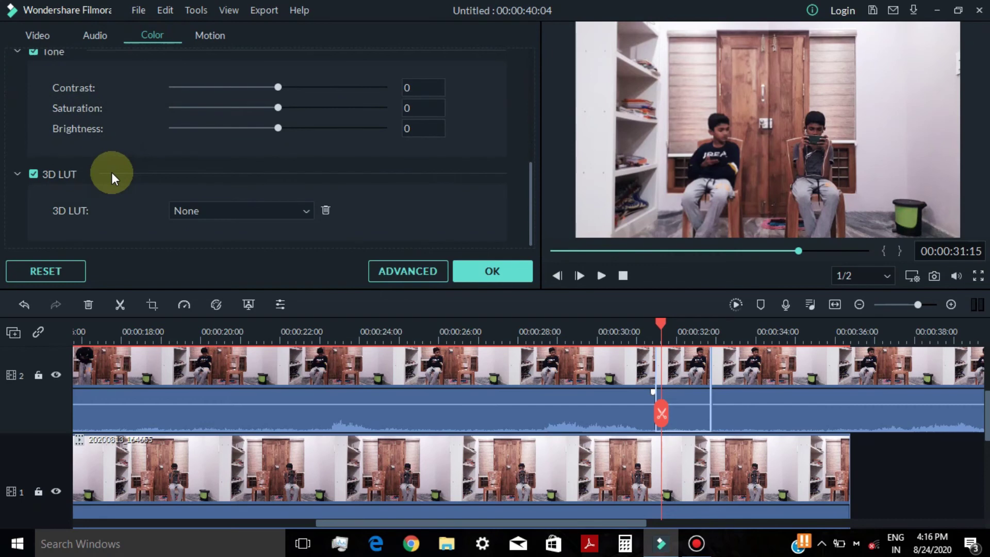
drag(265, 128, 259, 129)
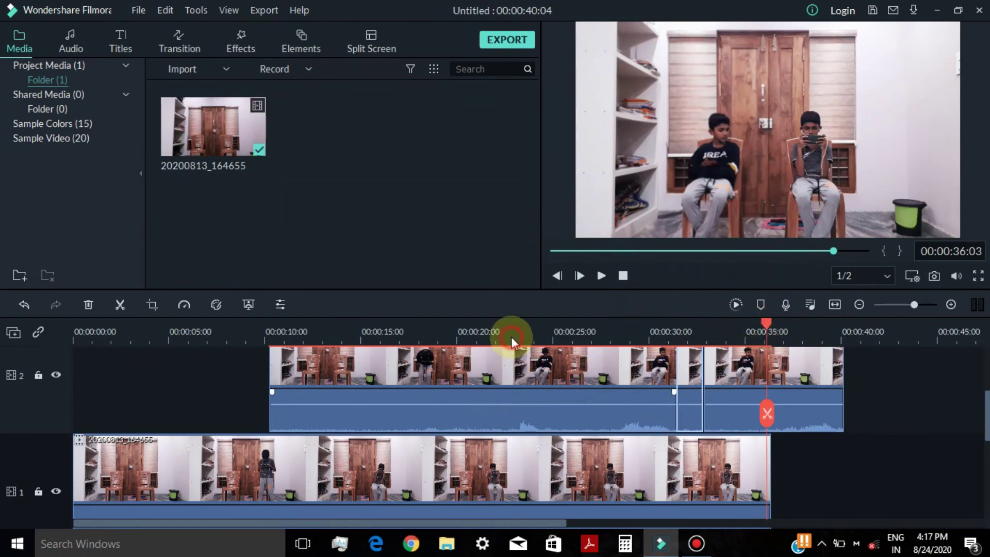
Step: Trim the end of track 2 to the end of the track 1 clip and open the export settings
click(510, 338)
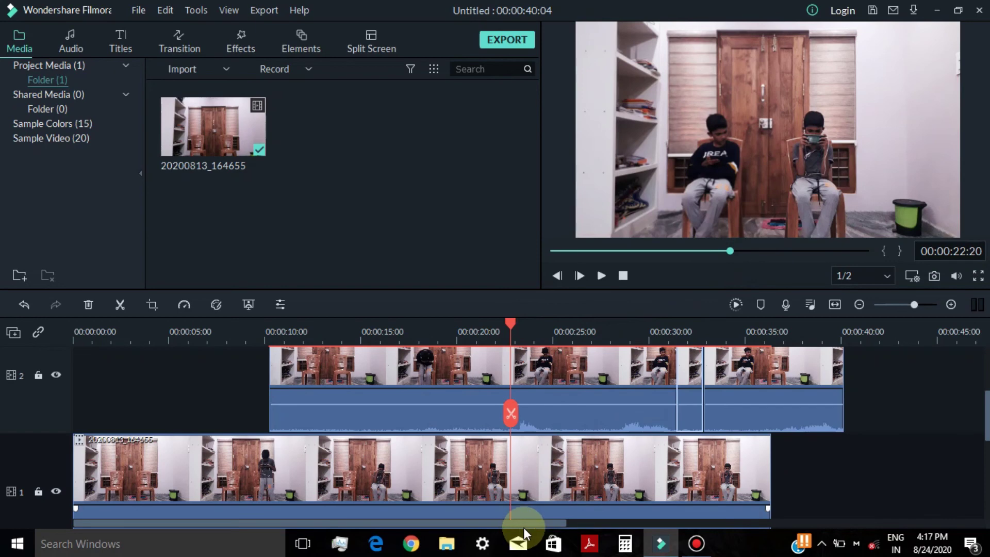
click(773, 334)
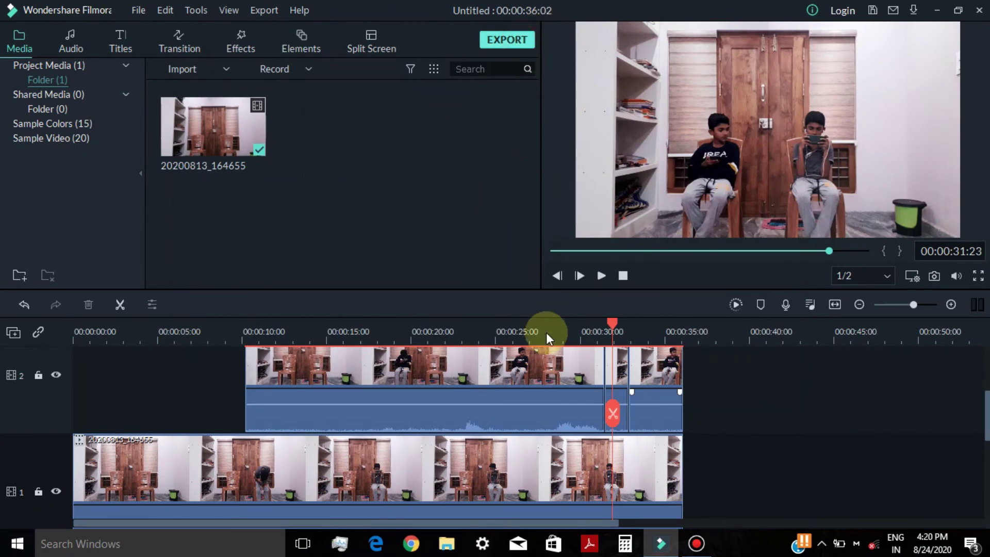
key(ctrl+e)
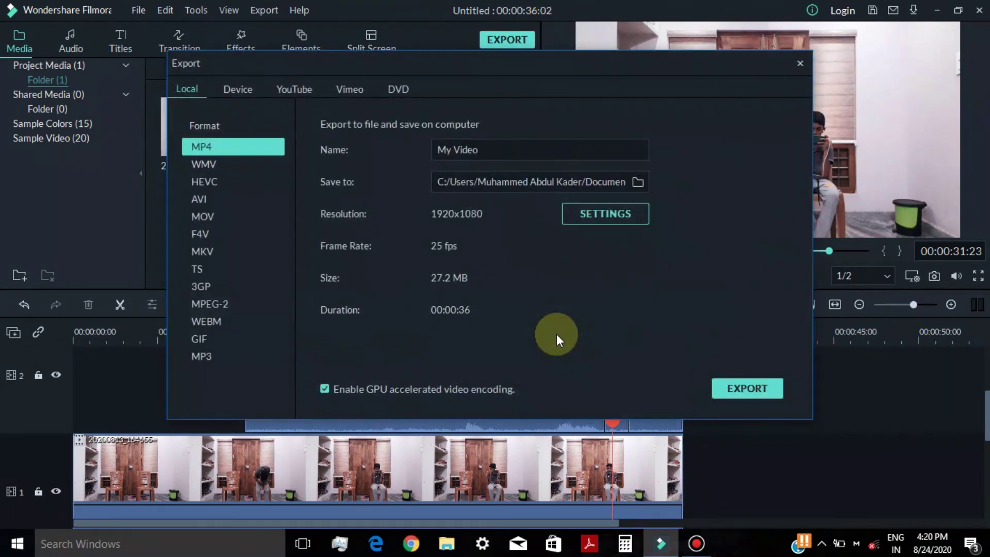